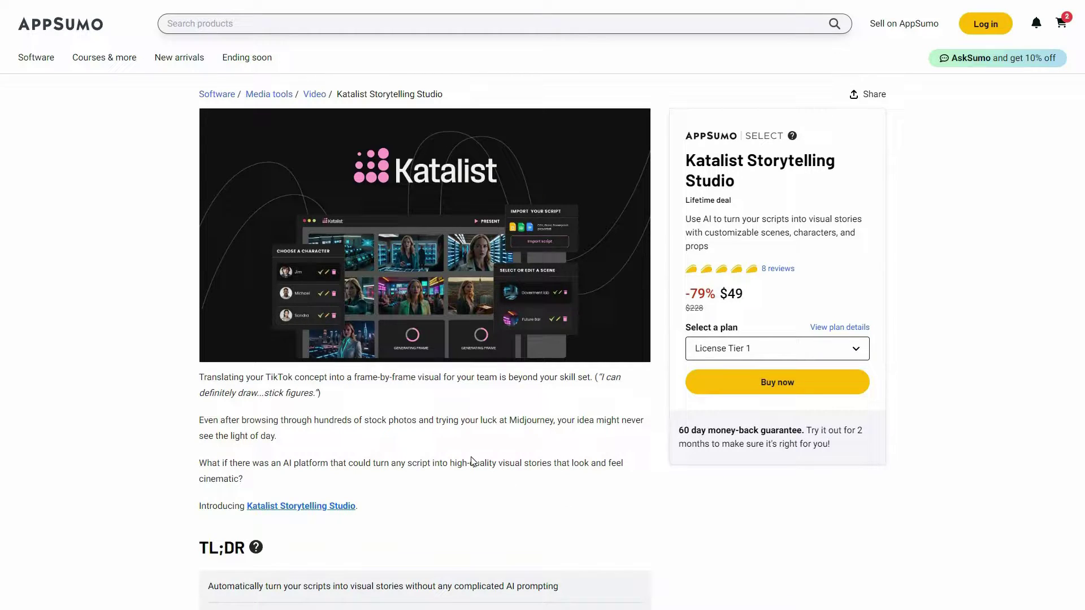
Review the Katalist deal's License Tier 1–3 cards and their prices under Plans & features.
scroll(356, 257, "down", 2)
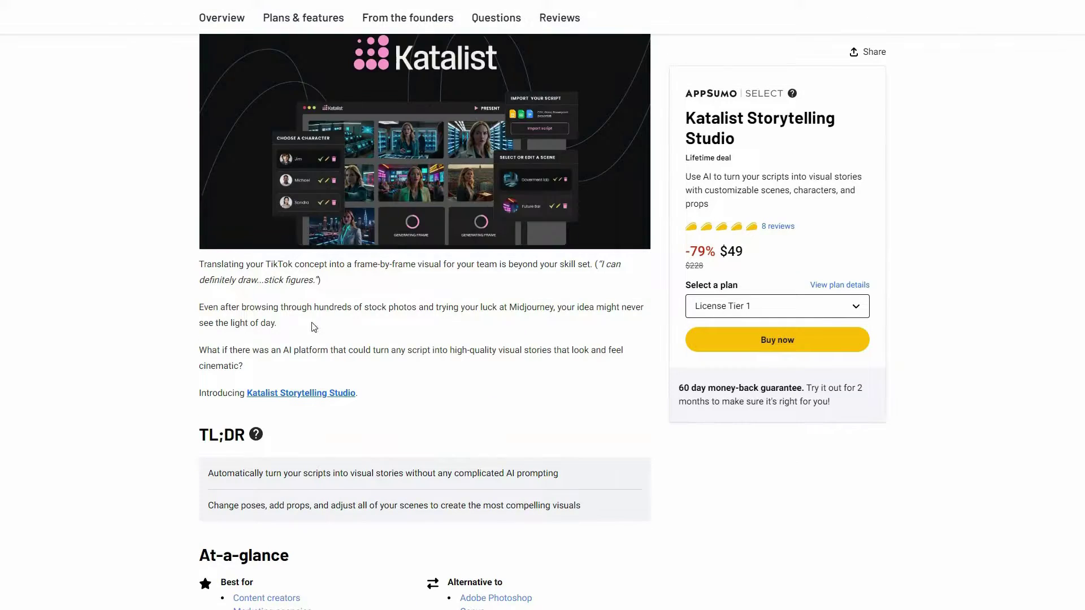
left_click(337, 401)
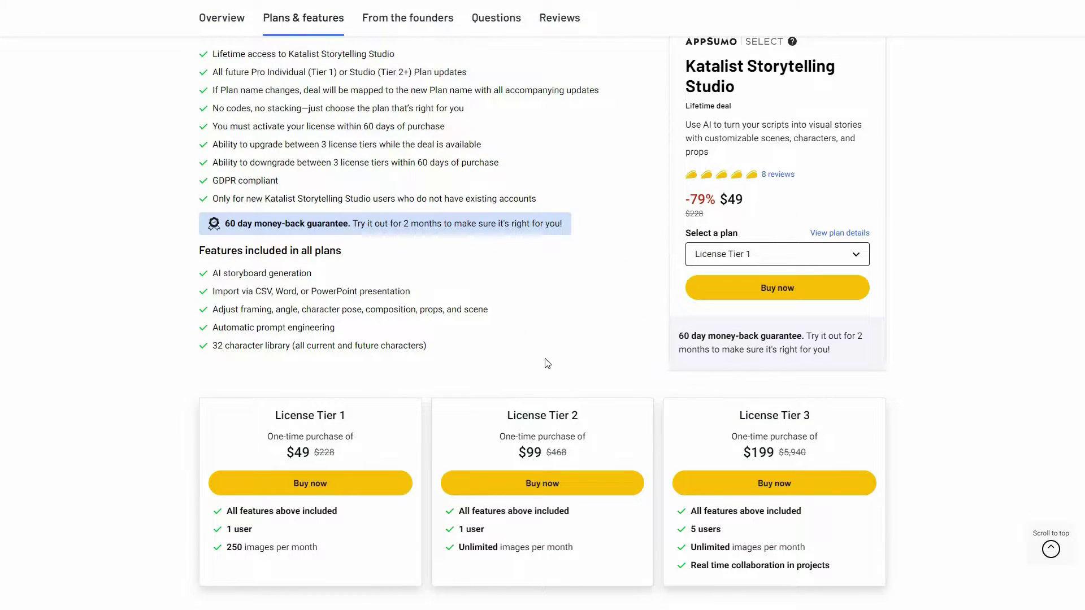
scroll(377, 455, "down", 2)
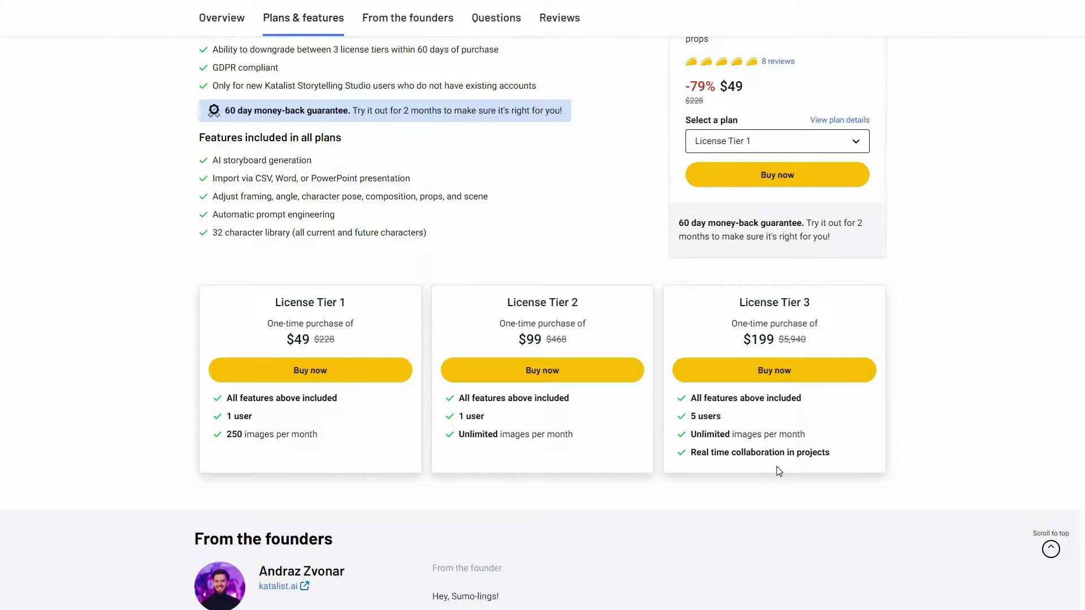
scroll(917, 208, "up", 2)
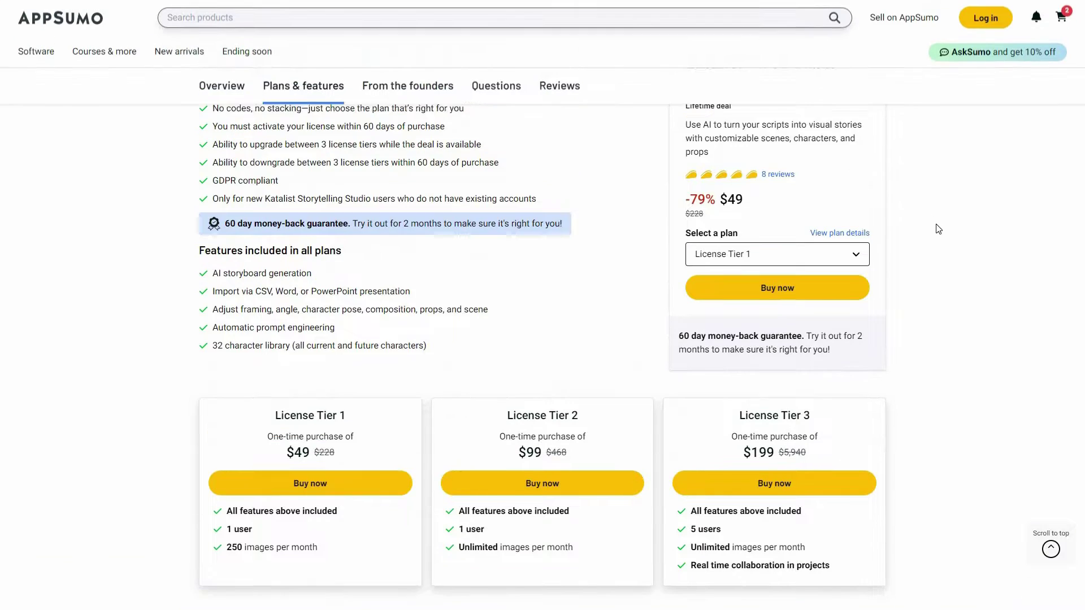
scroll(938, 224, "up", 1)
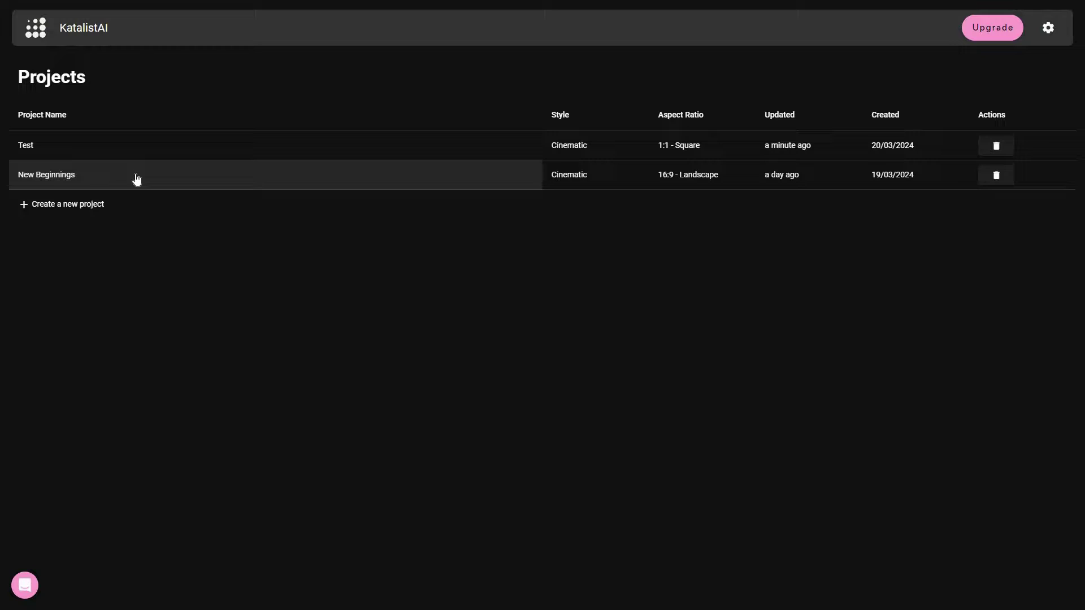
Browse the Test and New Beginnings storyboards, returning to the Projects list after each.
left_click(61, 151)
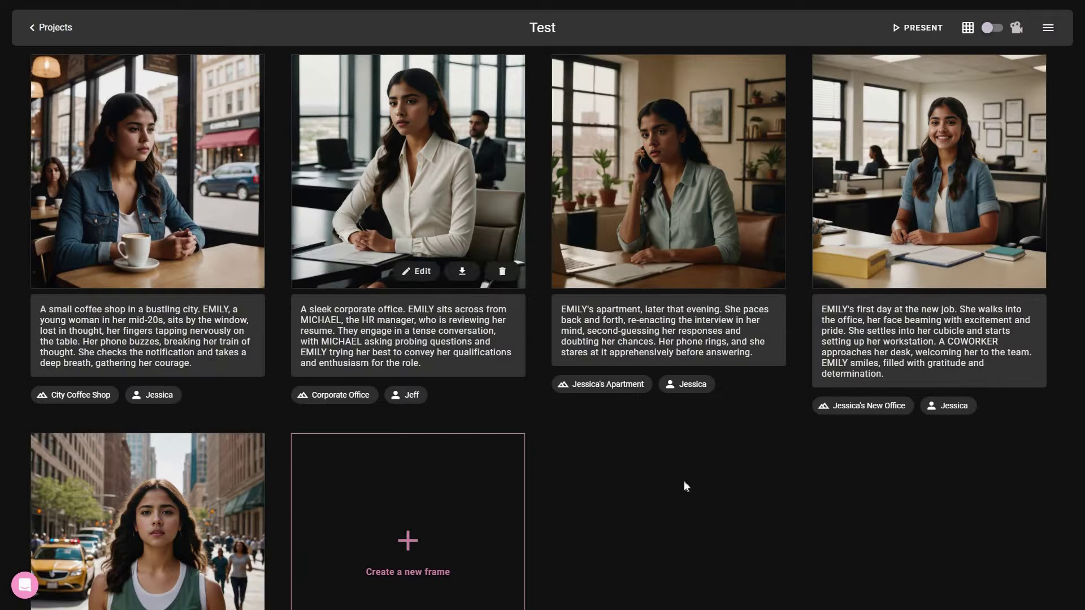
scroll(682, 487, "down", 2)
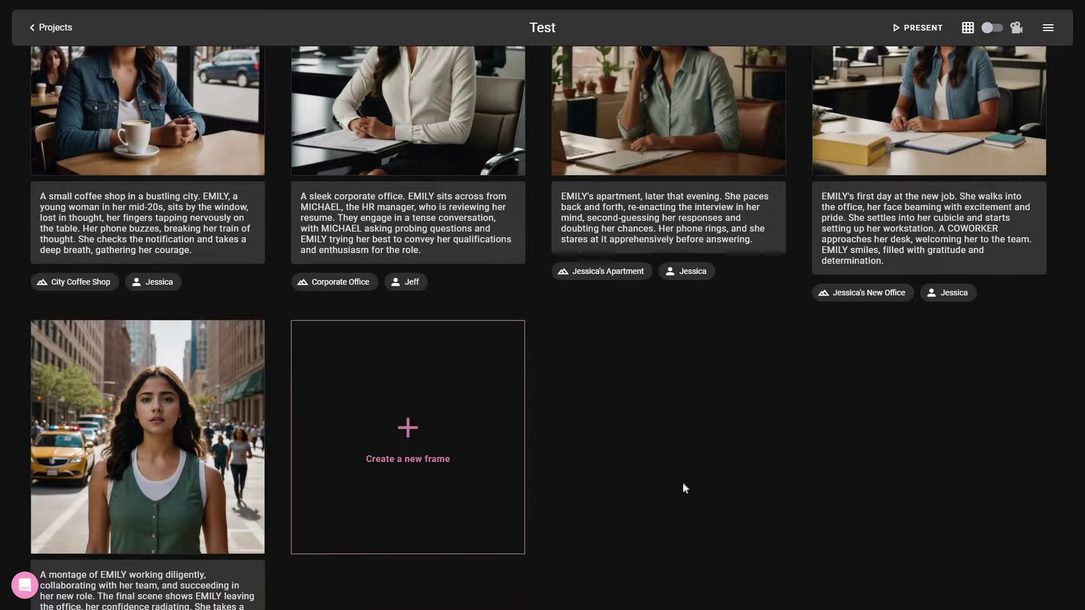
scroll(683, 488, "down", 1)
scroll(684, 485, "up", 2)
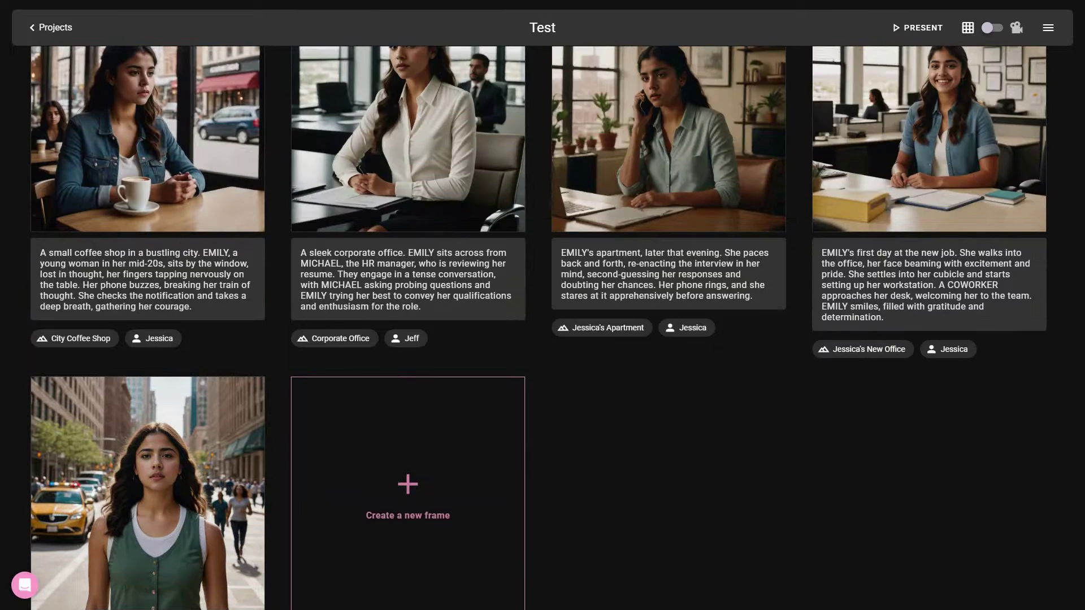
scroll(641, 511, "down", 3)
scroll(644, 512, "up", 4)
left_click(52, 28)
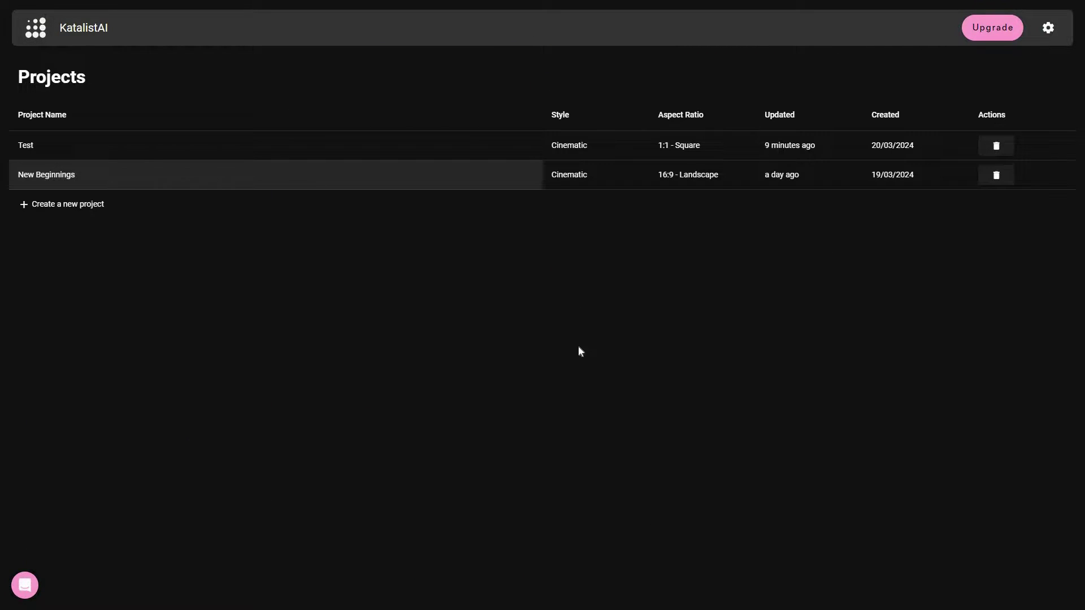
key("alt+Left")
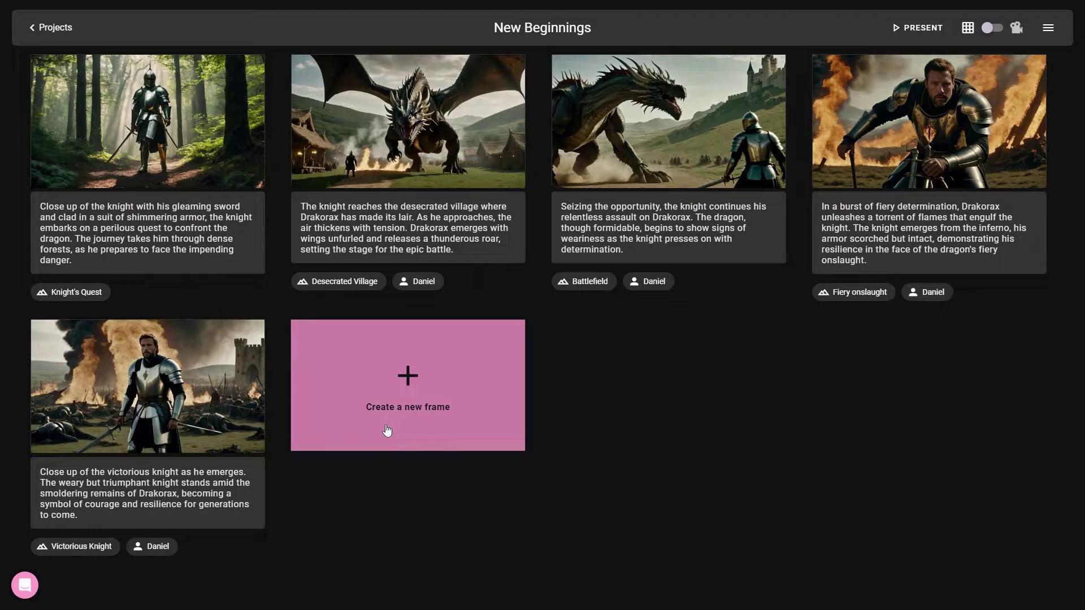
left_click(41, 28)
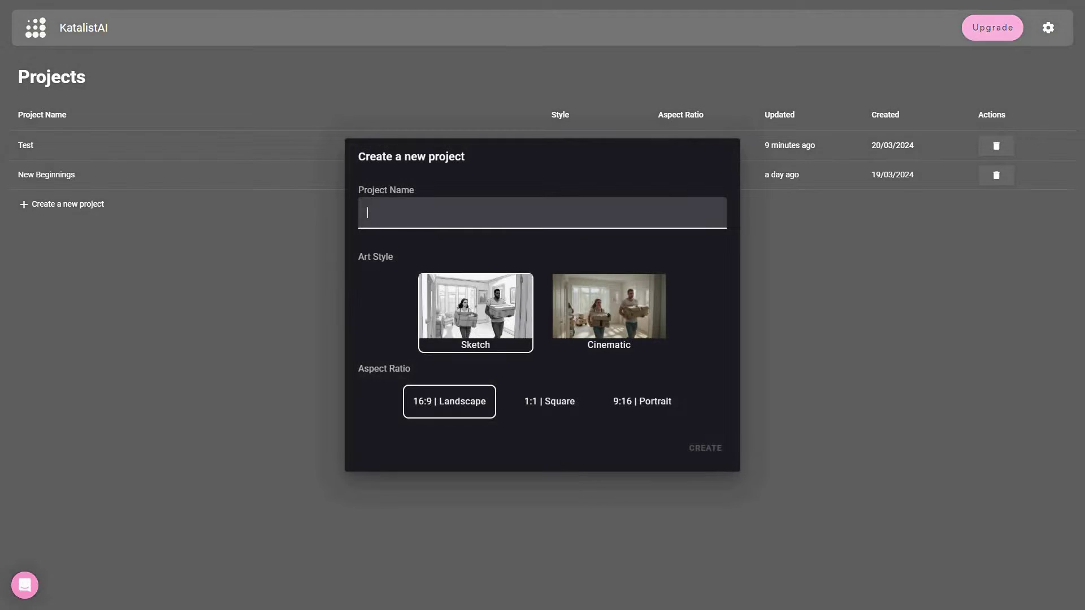
Create 'Project 1' with Cinematic art style and 1:1 Square aspect ratio.
type("Project 1")
left_click(612, 316)
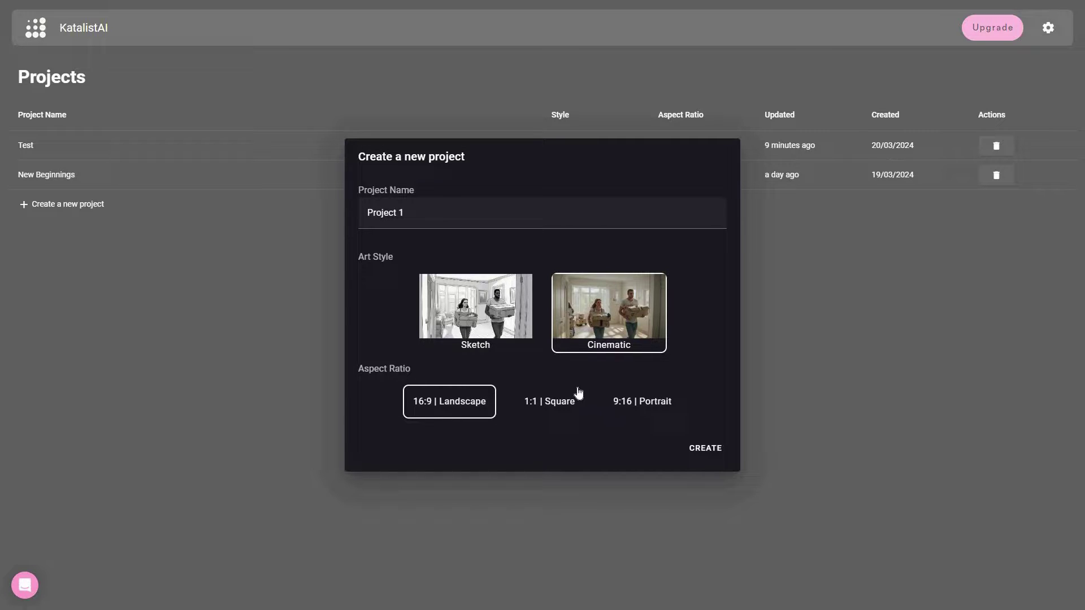
left_click(559, 408)
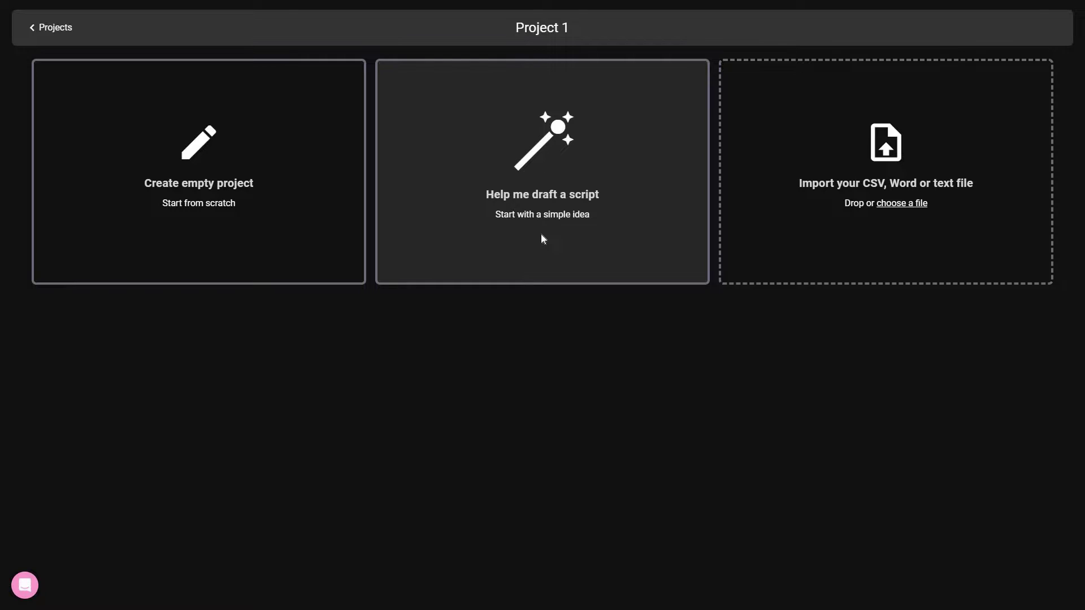
left_click(541, 238)
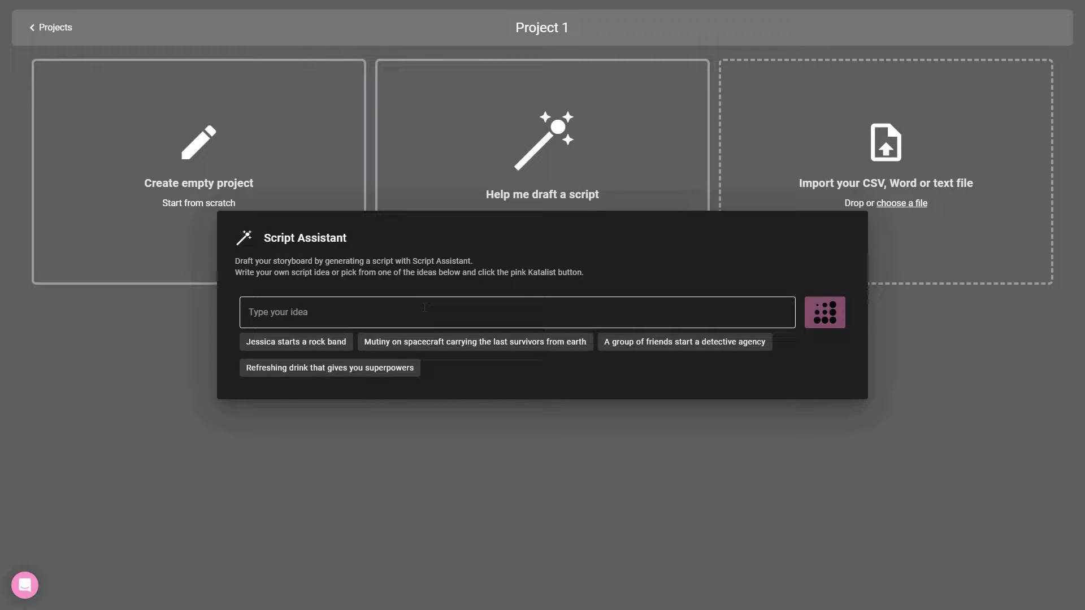
Close the Script Assistant without drafting and choose Create empty project instead.
left_click(425, 308)
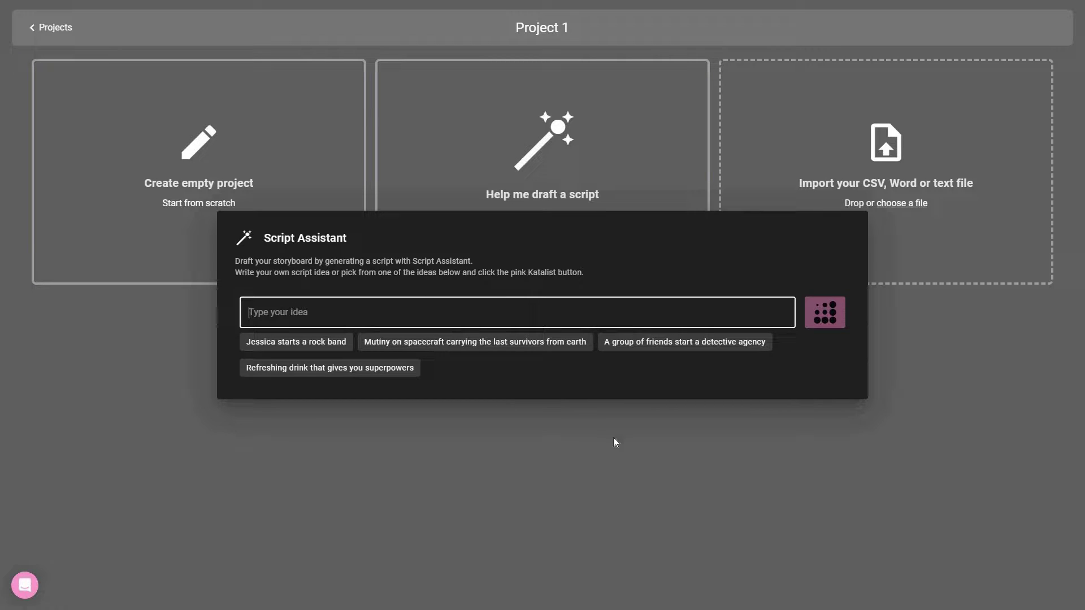
left_click(653, 424)
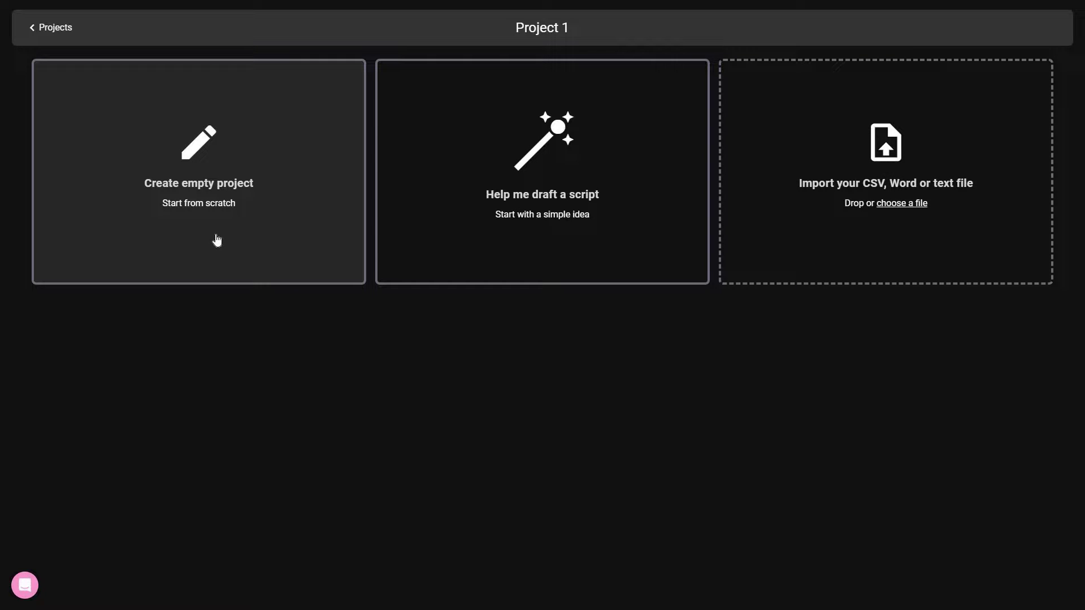
left_click(217, 240)
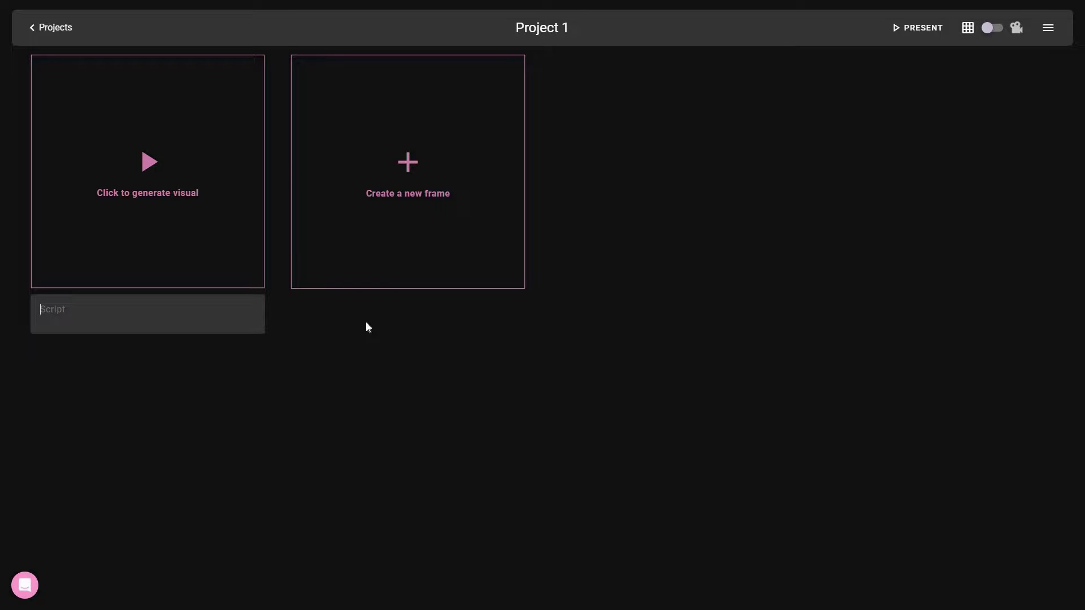
Add a second blank frame, then switch to the Claude chat with Ryan's script.
left_click(429, 187)
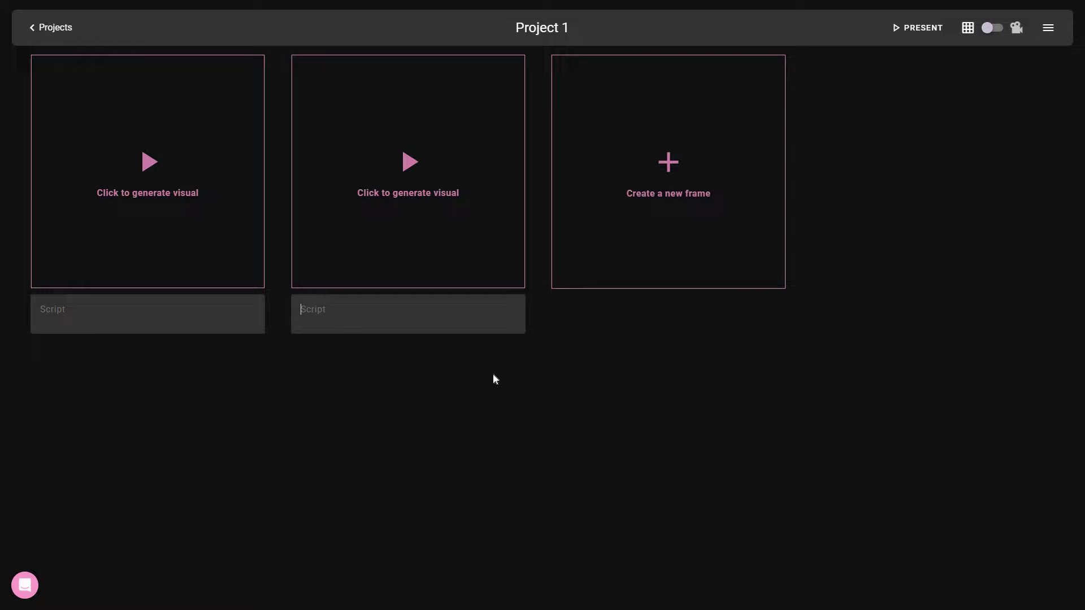
key("alt+Tab")
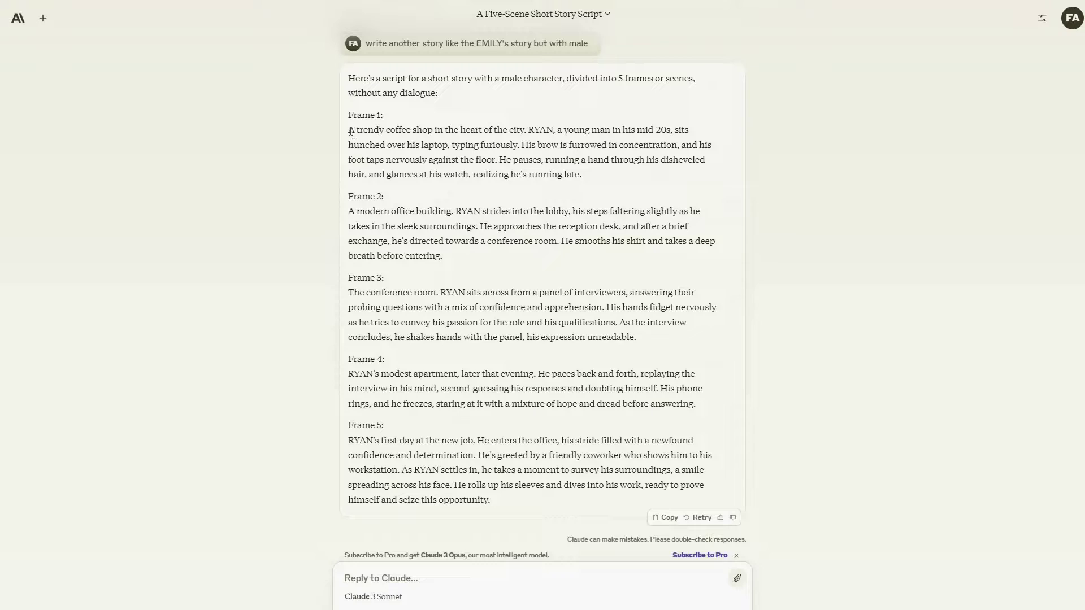
Paste the Frame 1 coffee shop scene into the first script and generate its image.
left_click_drag(350, 131, 612, 185)
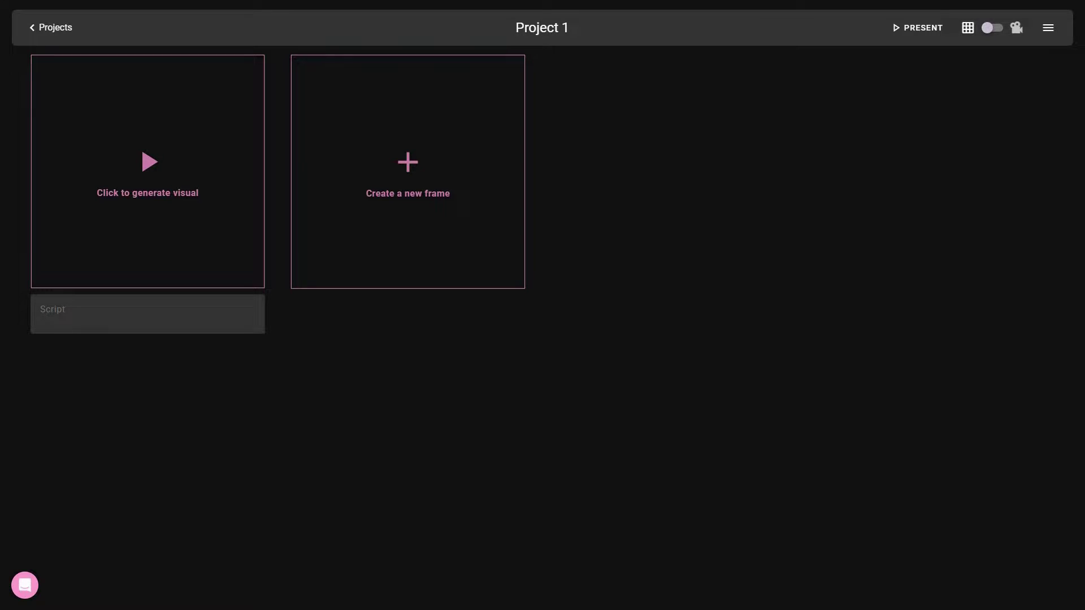
type("A trendy coffee shop in the heart of the city. RYAN, a young man in his mid-20s, sits hunched over his laptop, typing furiously. His brow is furrowed in concentration, and his foot taps nervously against the floor. He pauses, running a hand through his disheveled hair, and glances at his watch, realizing he's running late.")
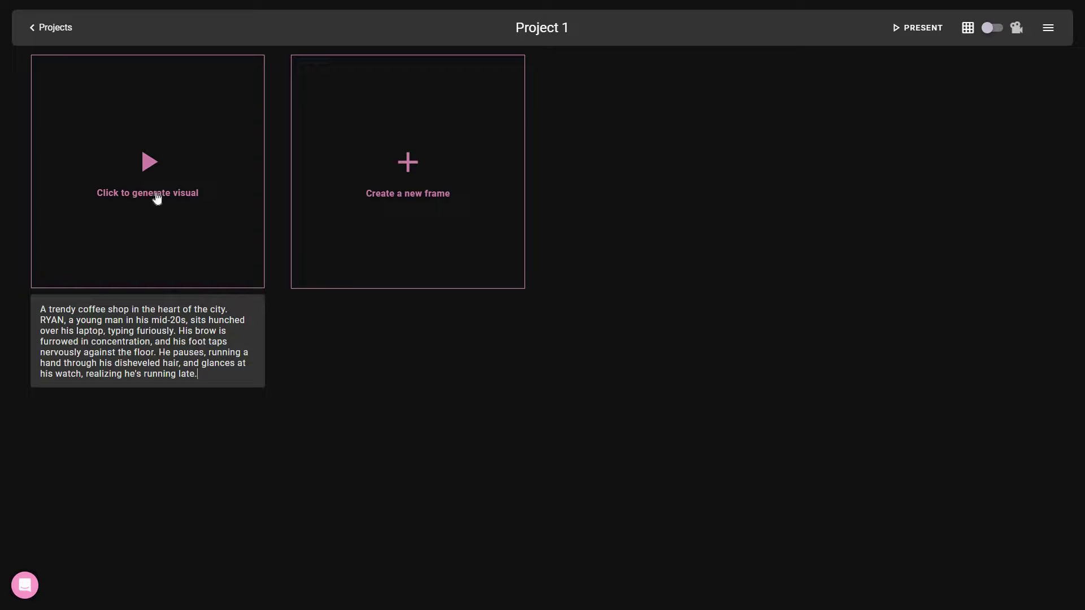
left_click(157, 168)
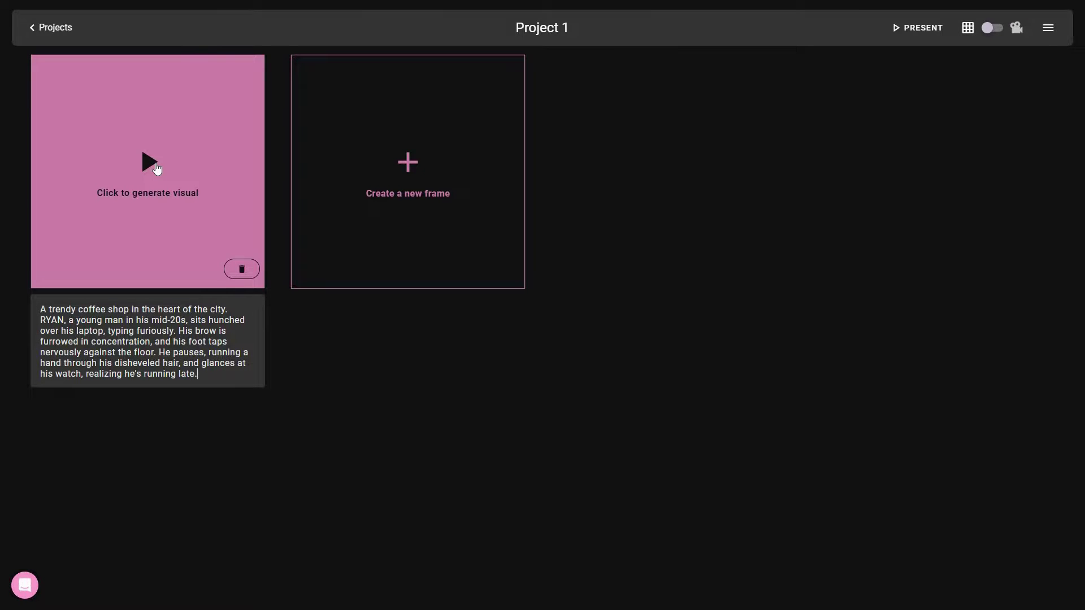
left_click(209, 218)
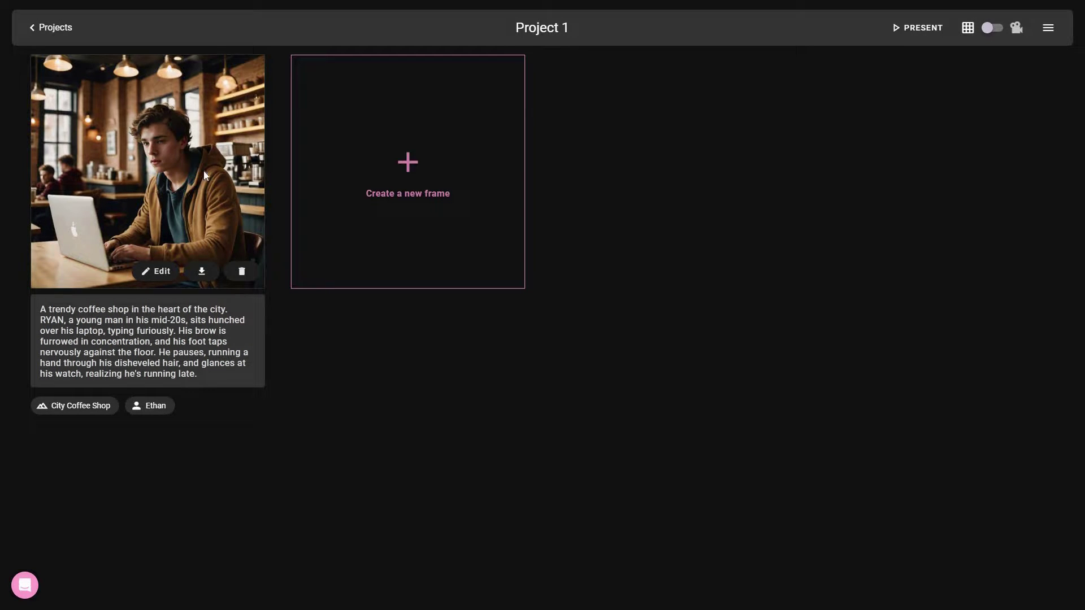
Add two more blank frames to the storyboard.
key("alt+Tab")
left_click(454, 259)
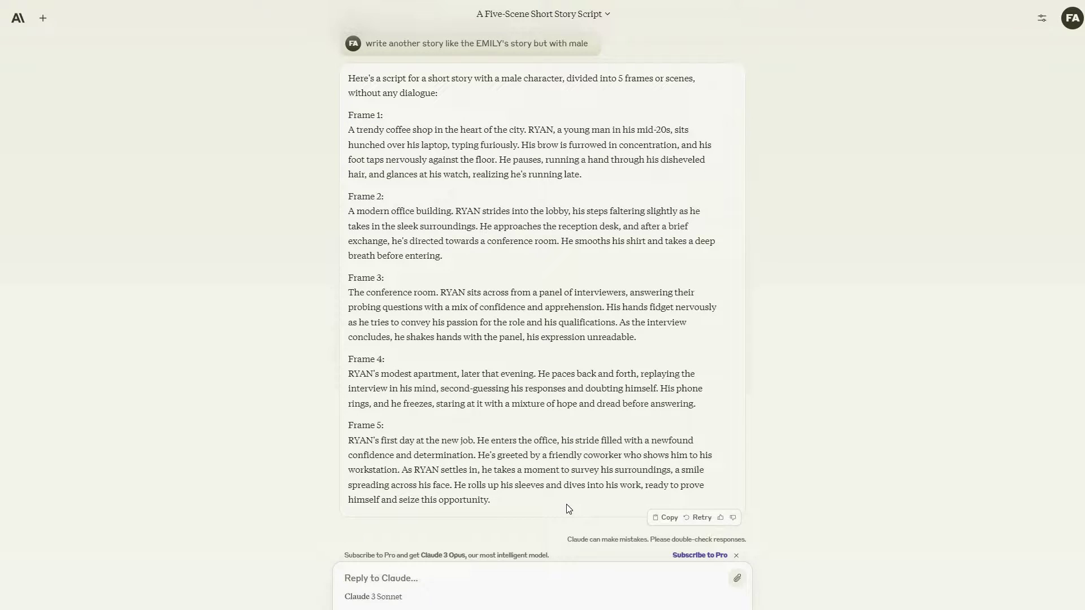
key("alt+Tab")
left_click(399, 220)
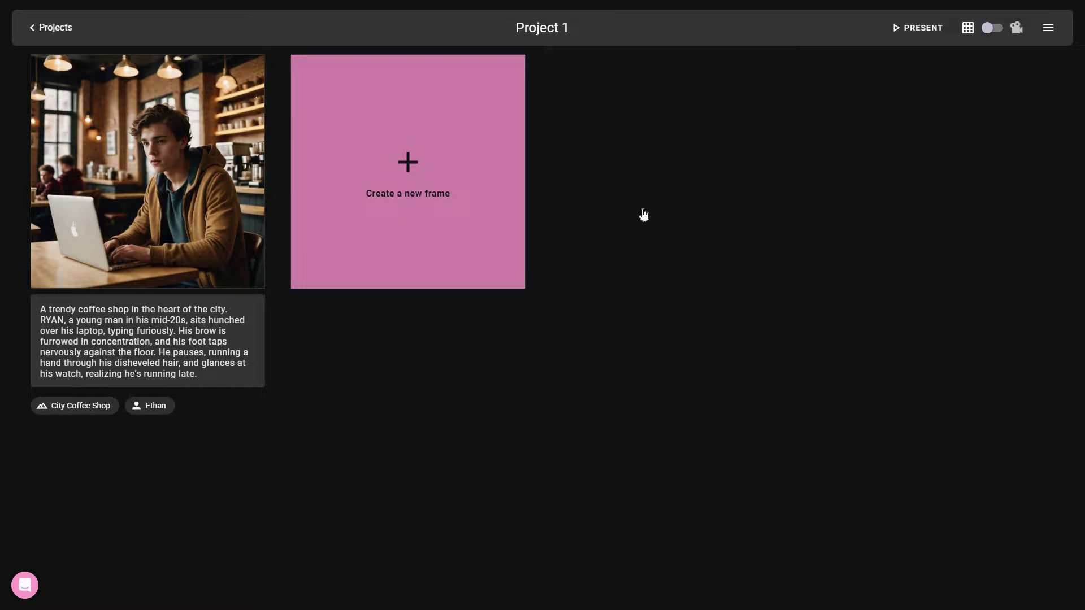
left_click(965, 224)
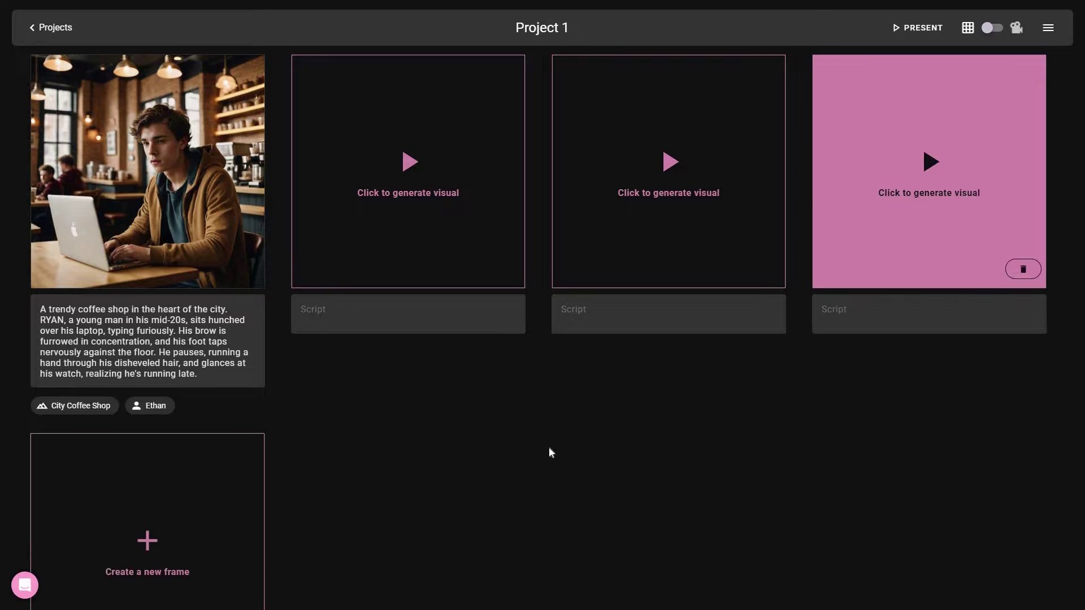
Add a fifth frame and paste the next scenes, through the Frame 3 paragraph, into the empty scripts.
left_click(165, 513)
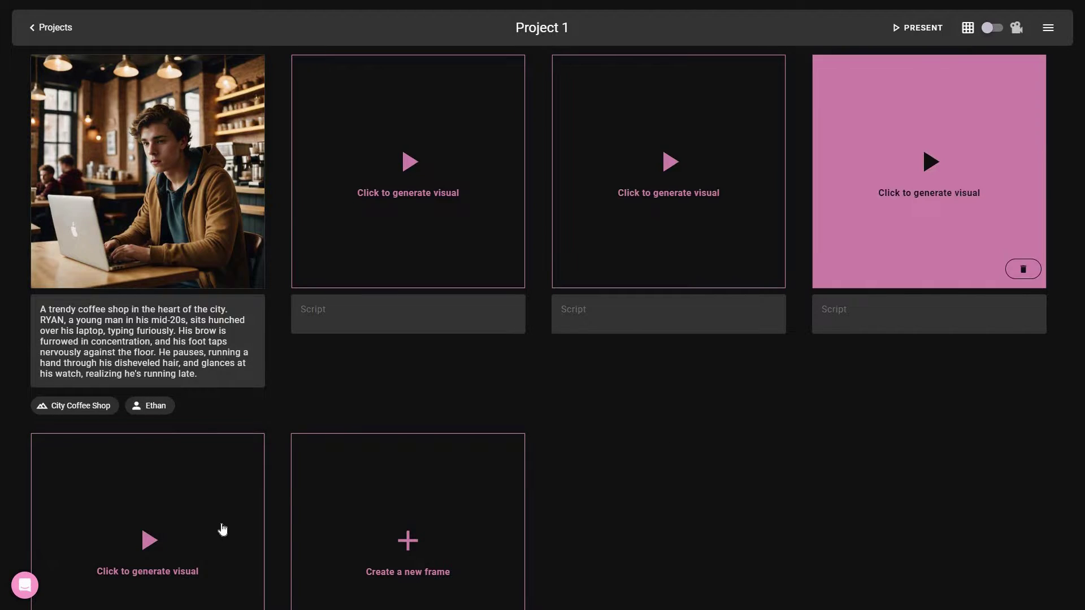
scroll(390, 314, "down", 1)
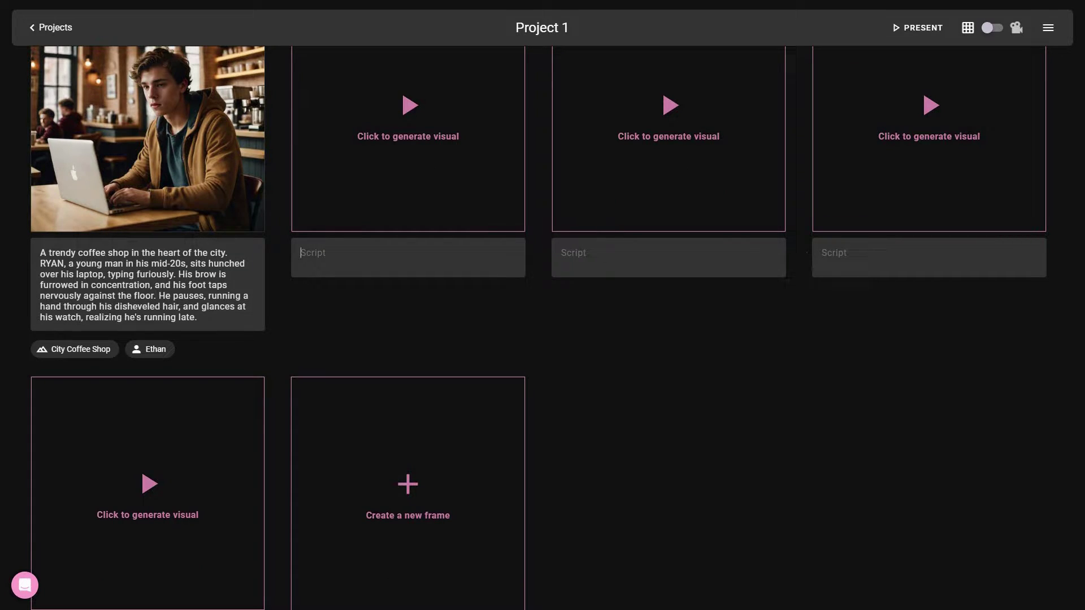
key("alt+Tab")
key("alt+Tab")
type("A modern office building. RYAN strides into the lobby, his steps faltering slightly as he takes in the sleek surroundings. He approaches the reception desk, and after a brief exchange, he's directed towards a conference room. He smooths his shirt and takes a deep breath before entering.")
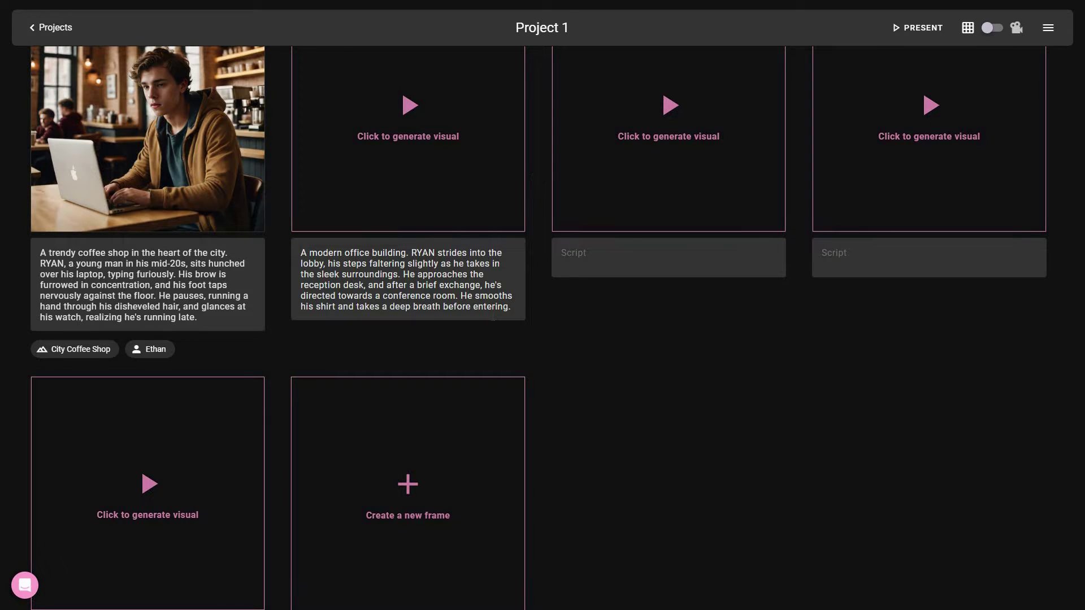
key("alt+Tab")
left_click(650, 346)
triple_click(395, 324)
key("ctrl+c")
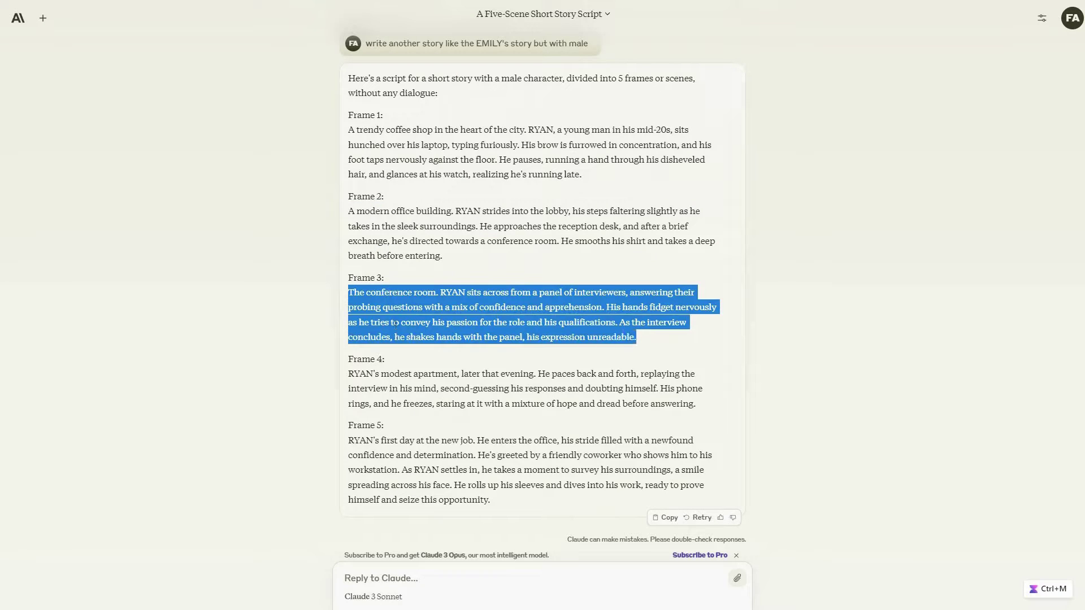
key("alt+Tab")
key("ctrl+v")
key("alt+Tab")
Paste the Frame 4 and Frame 5 paragraphs into the fourth and fifth scripts.
left_click_drag(349, 373, 697, 404)
key("alt+Tab")
type("RYAN's modest apartment, later that evening. He paces back and forth, replaying the interview in his mind, second-guessing his responses and doubting himself. His phone rings, and he freezes, staring at it with a mixture of hope and dread before answering.")
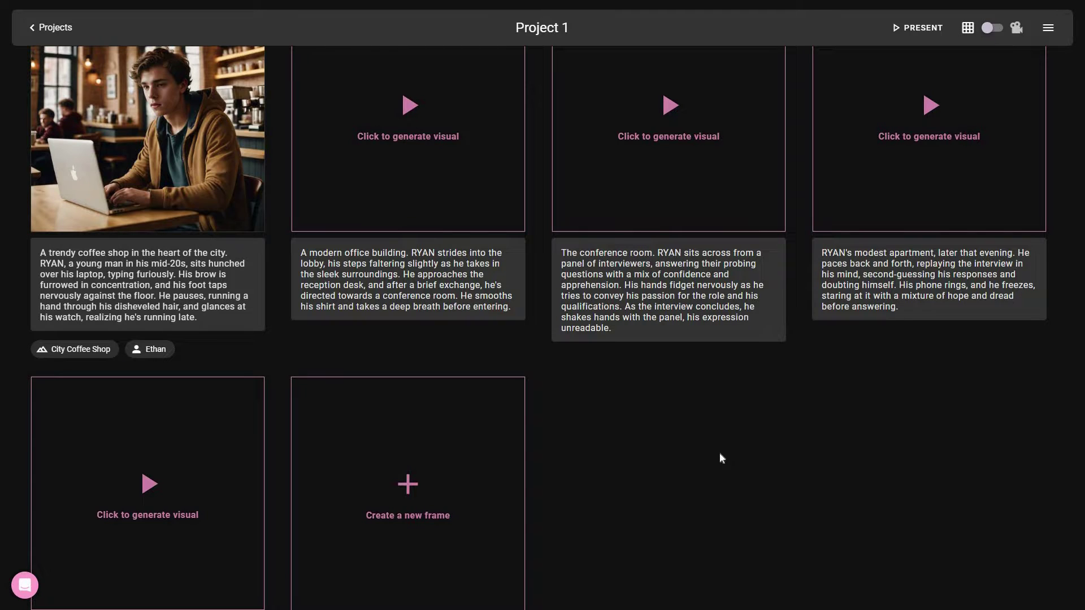
key("alt+Tab")
left_click_drag(348, 441, 512, 501)
key("alt+Tab")
right_click(94, 527)
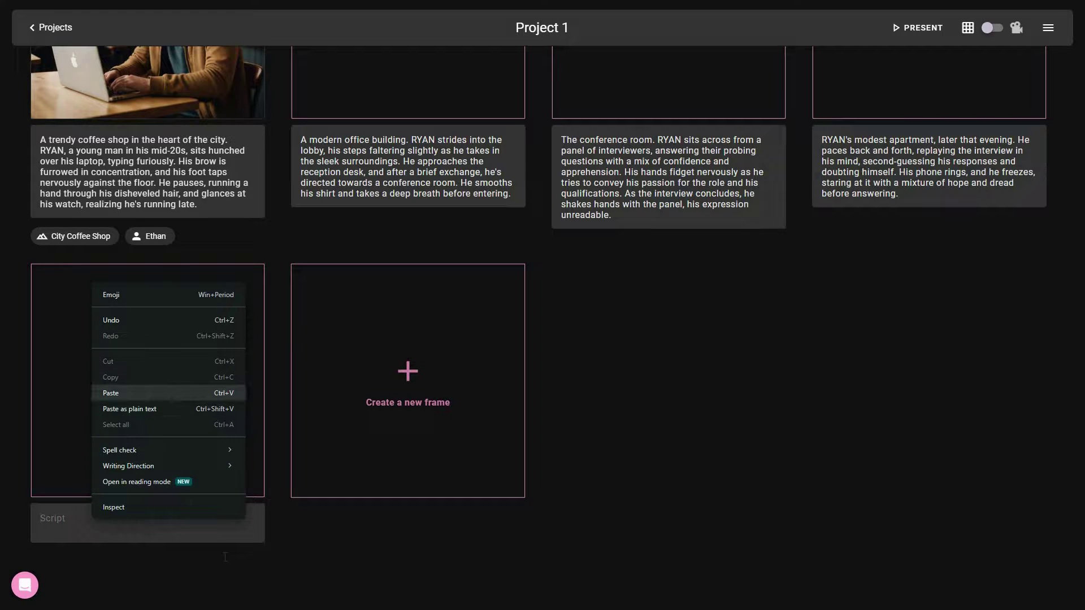
left_click(99, 394)
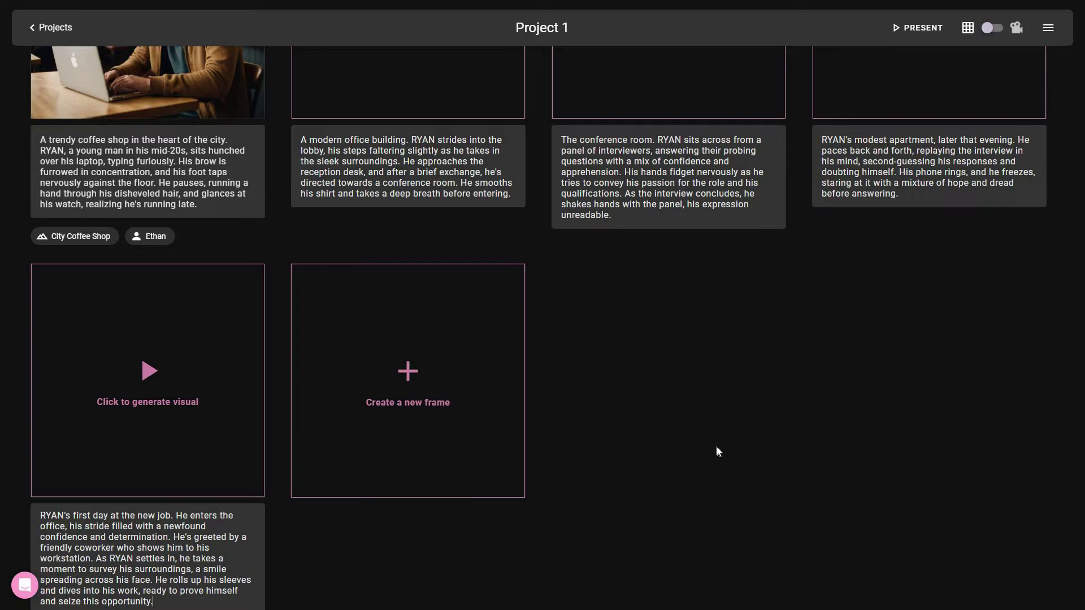
scroll(717, 451, "up", 3)
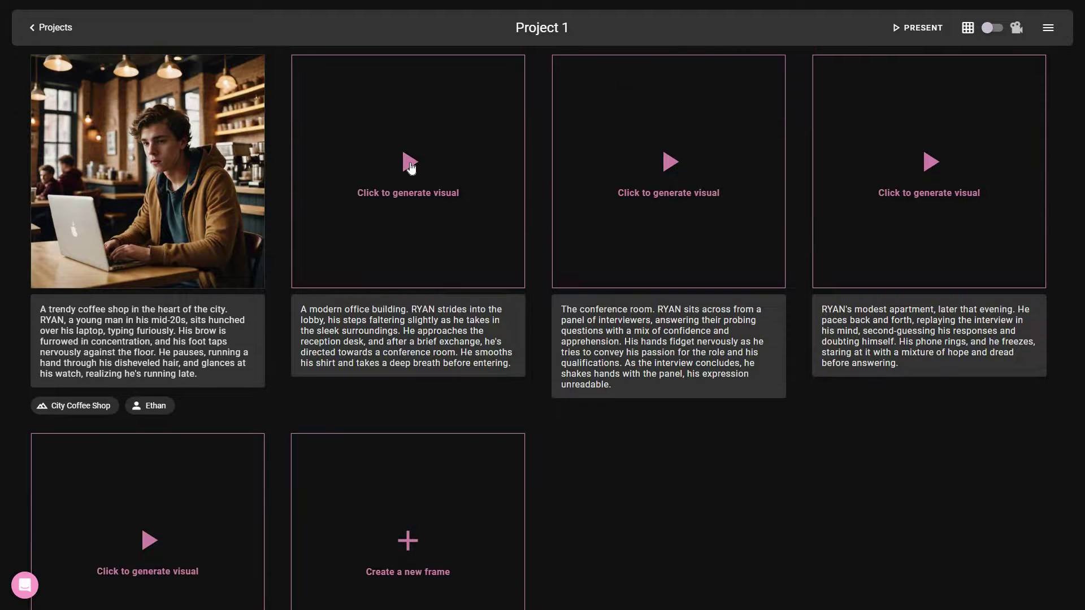
Generate visuals for frames two, three, four and five, then open the characters, scenes and exports side panel.
left_click(410, 167)
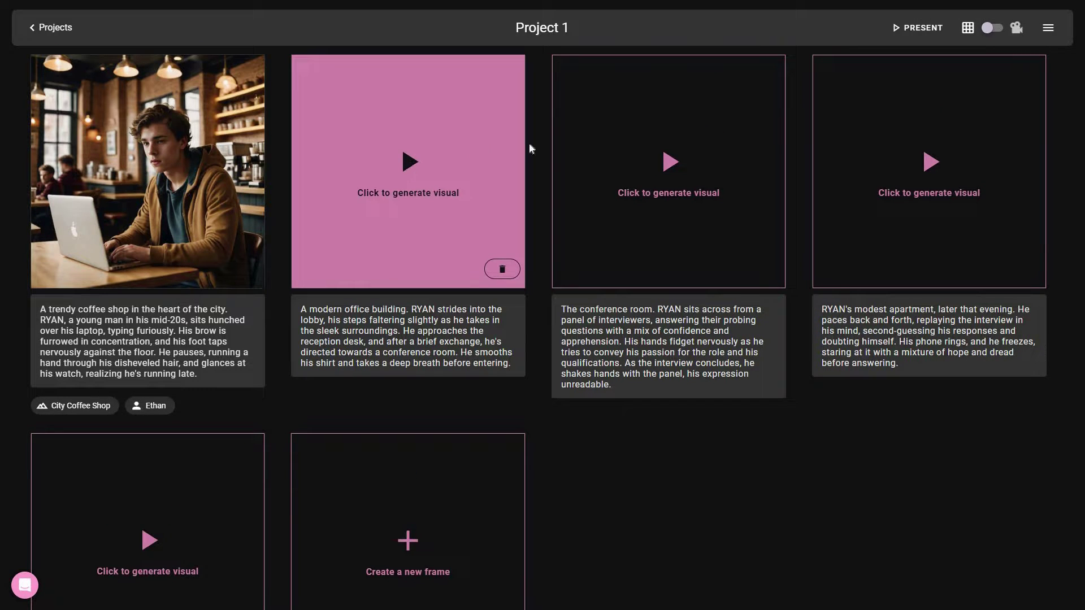
left_click(672, 165)
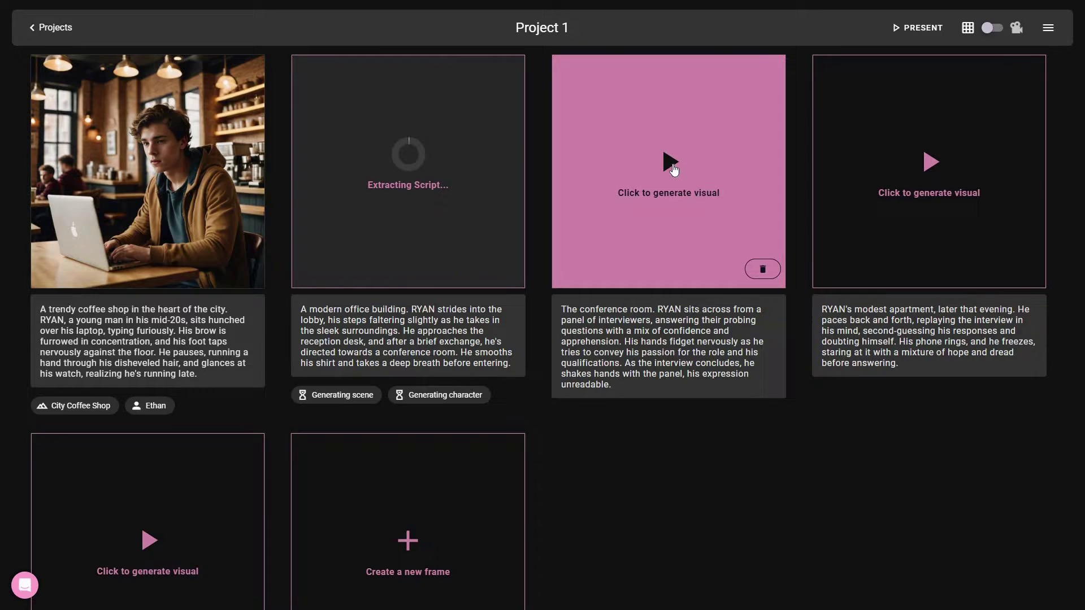
left_click(932, 163)
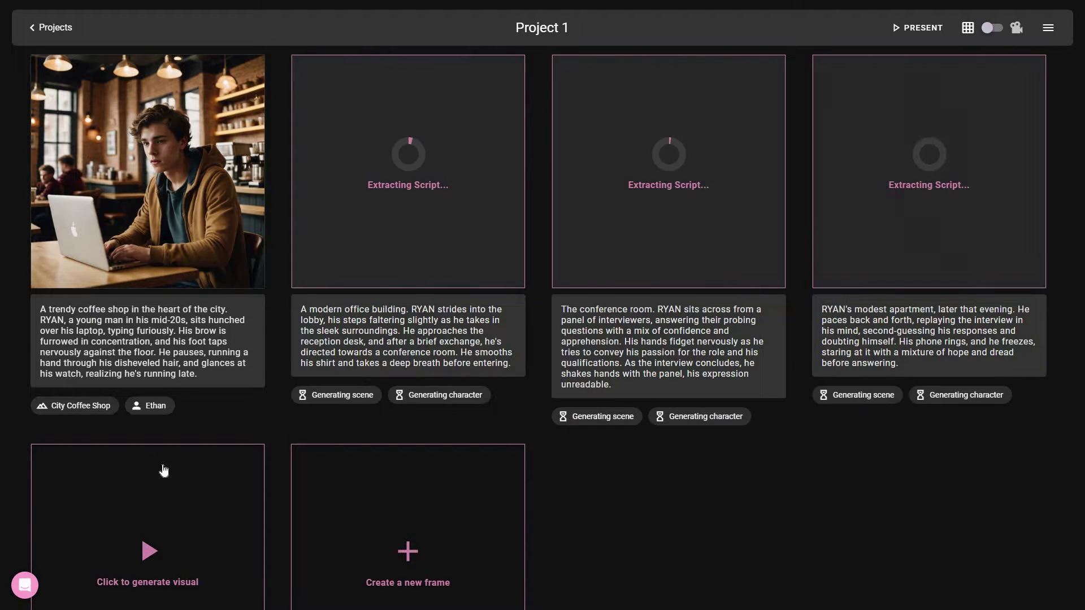
scroll(152, 477, "down", 3)
left_click(263, 407)
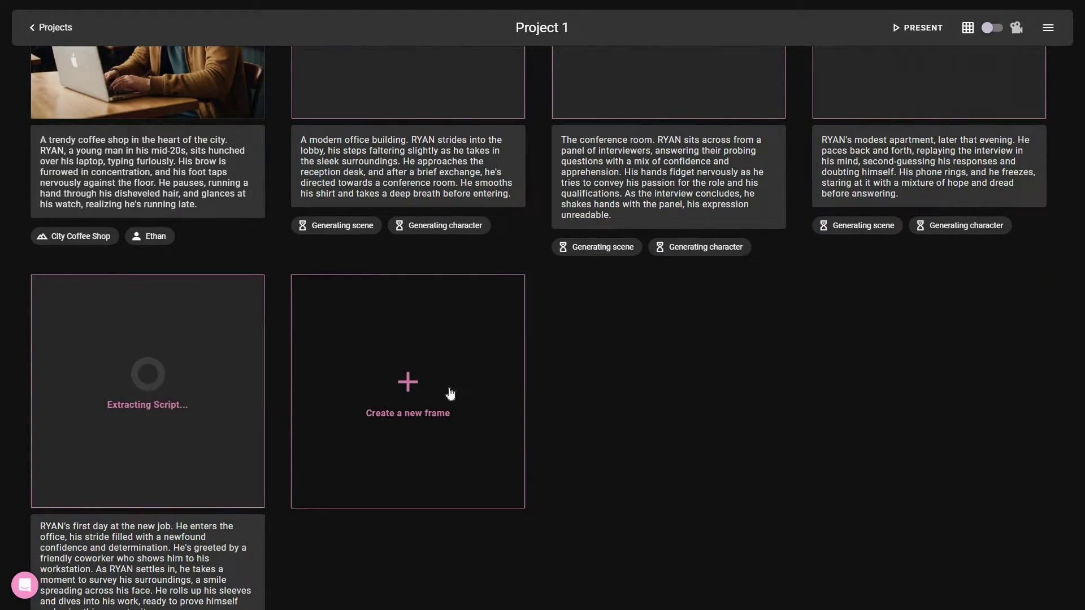
scroll(642, 386, "up", 3)
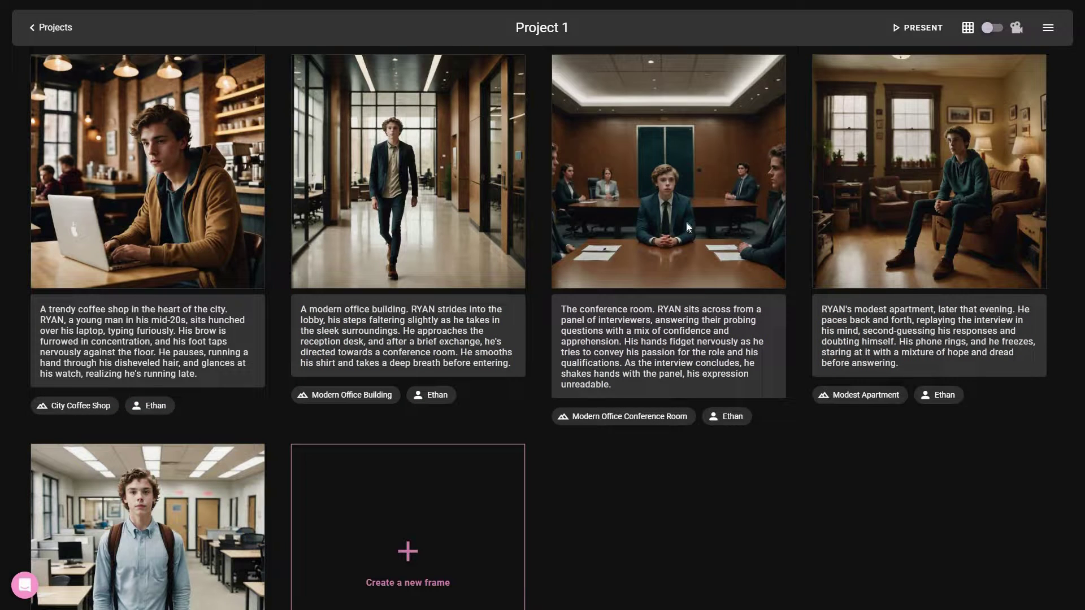
scroll(191, 512, "down", 3)
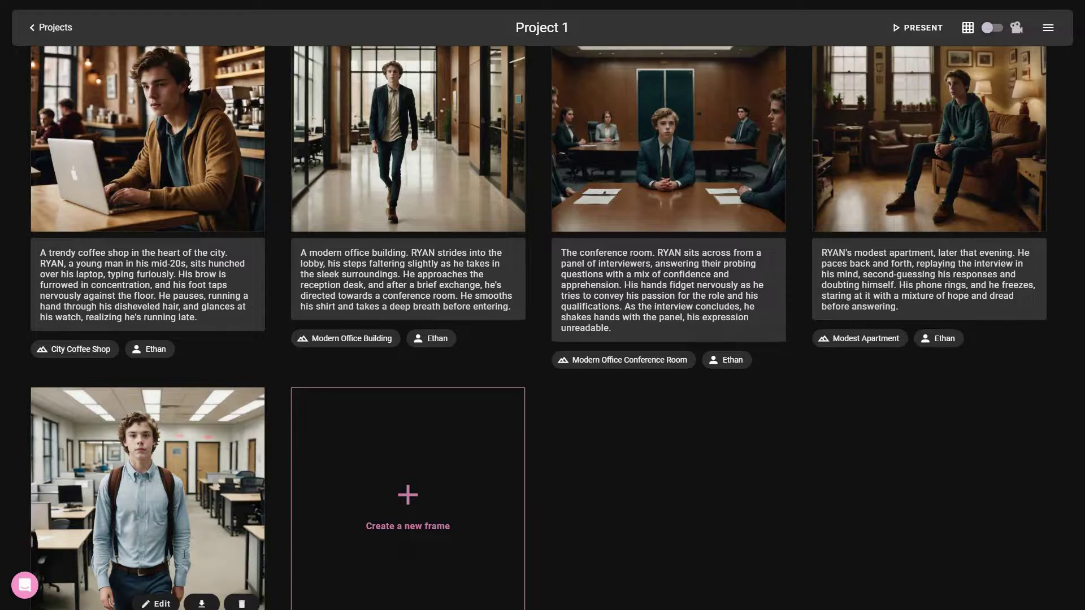
scroll(540, 328, "down", 1)
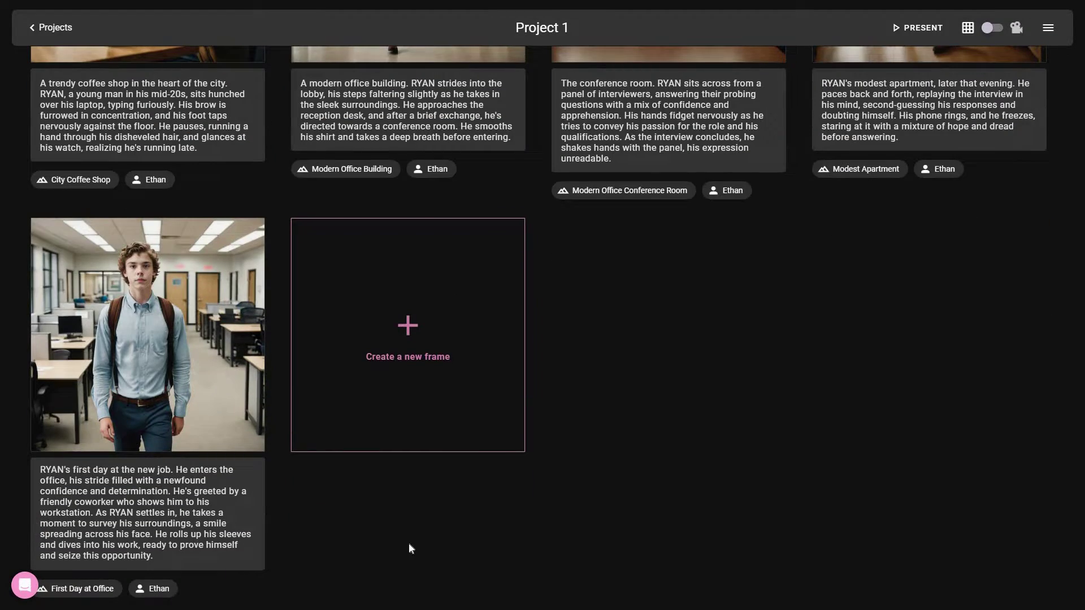
scroll(629, 430, "up", 1)
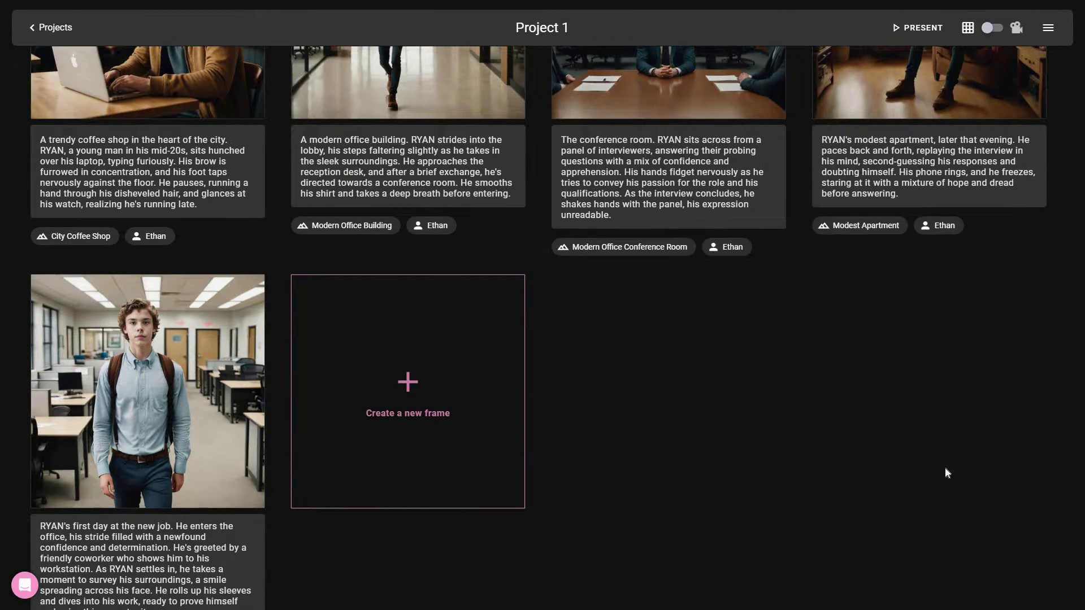
scroll(1001, 426, "up", 3)
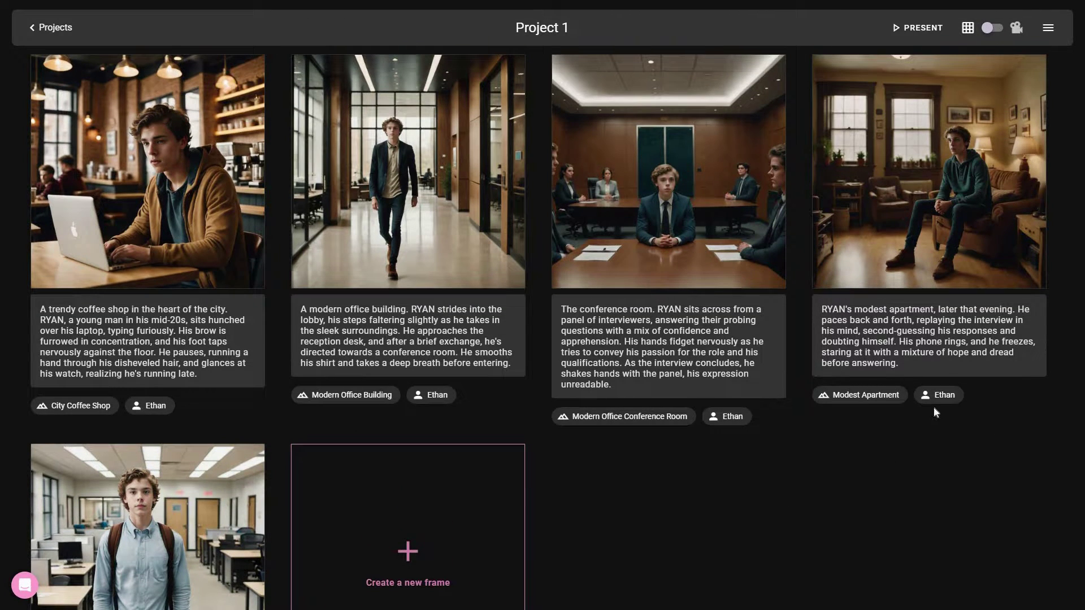
left_click(1049, 28)
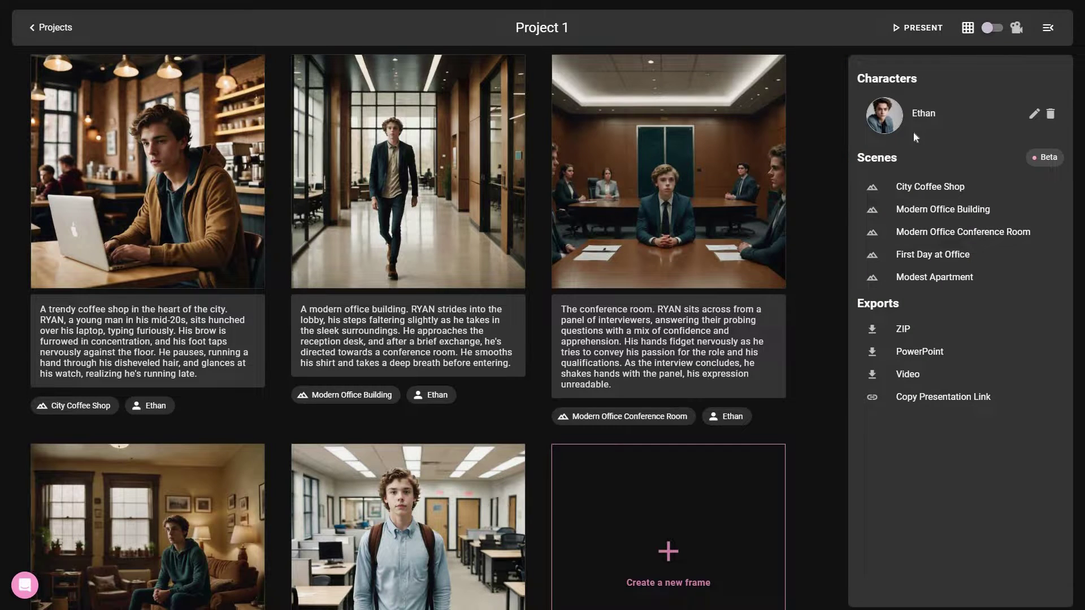
Open the appearance chooser for Ethan from the Characters section.
left_click(885, 120)
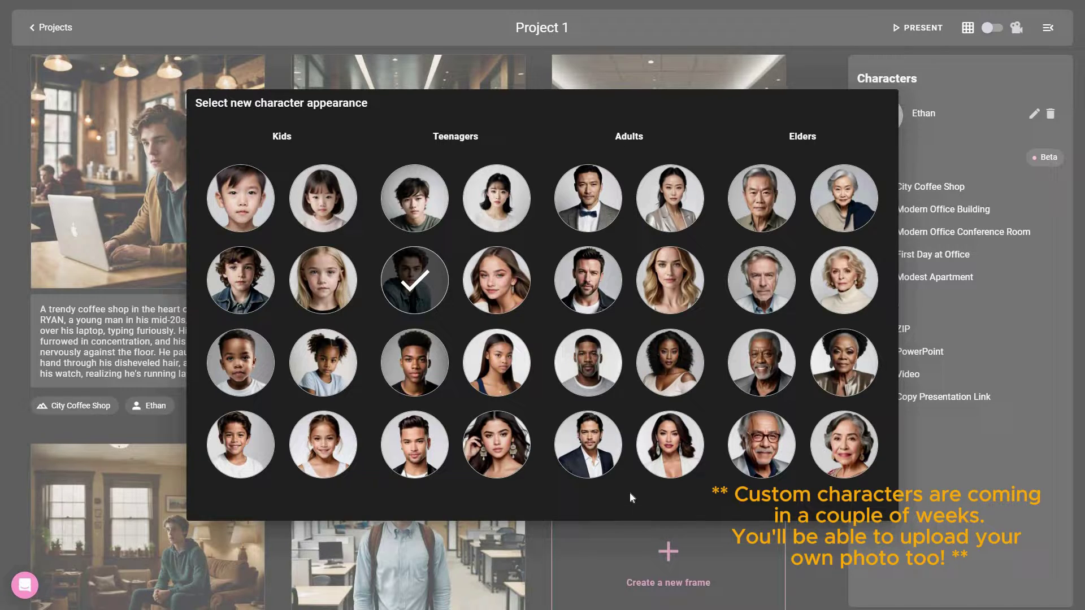
left_click(487, 433)
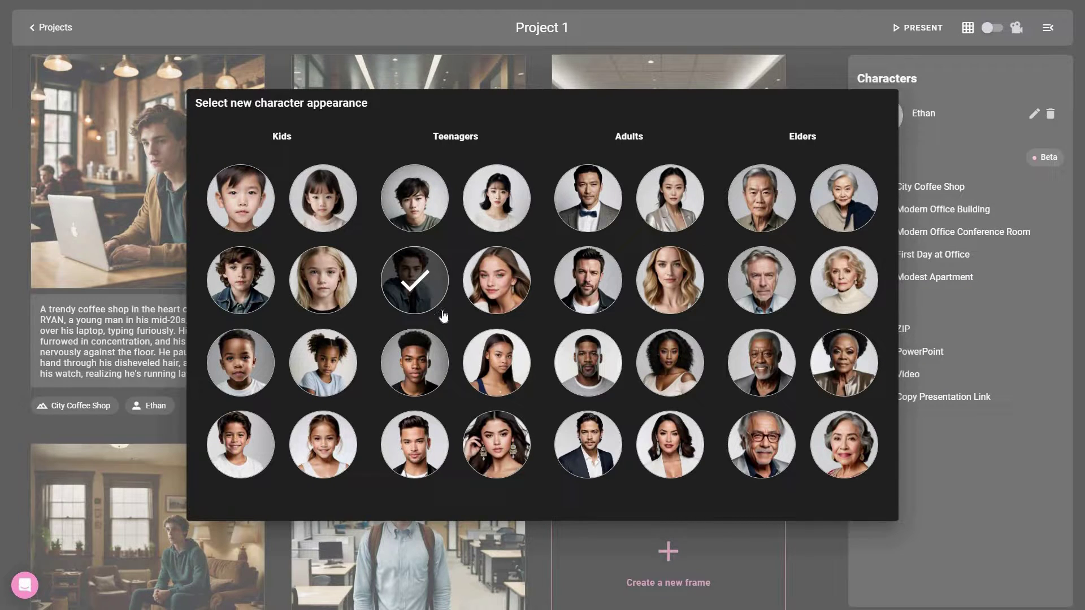
Give Ethan the adult man appearance, review the regenerated frames, and open the City Coffee Shop scene.
left_click(595, 293)
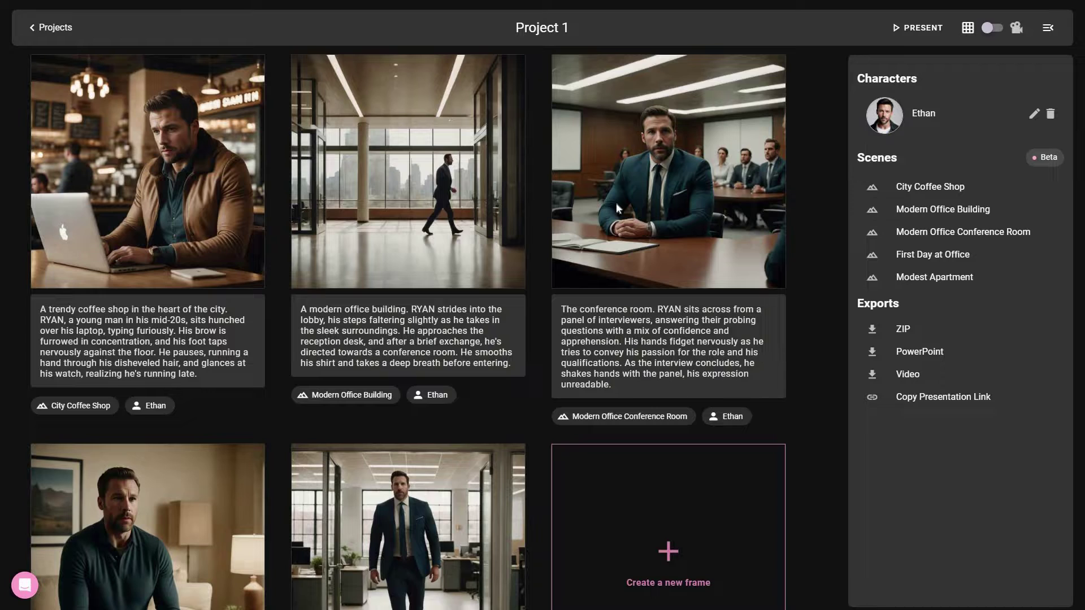
scroll(150, 491, "down", 2)
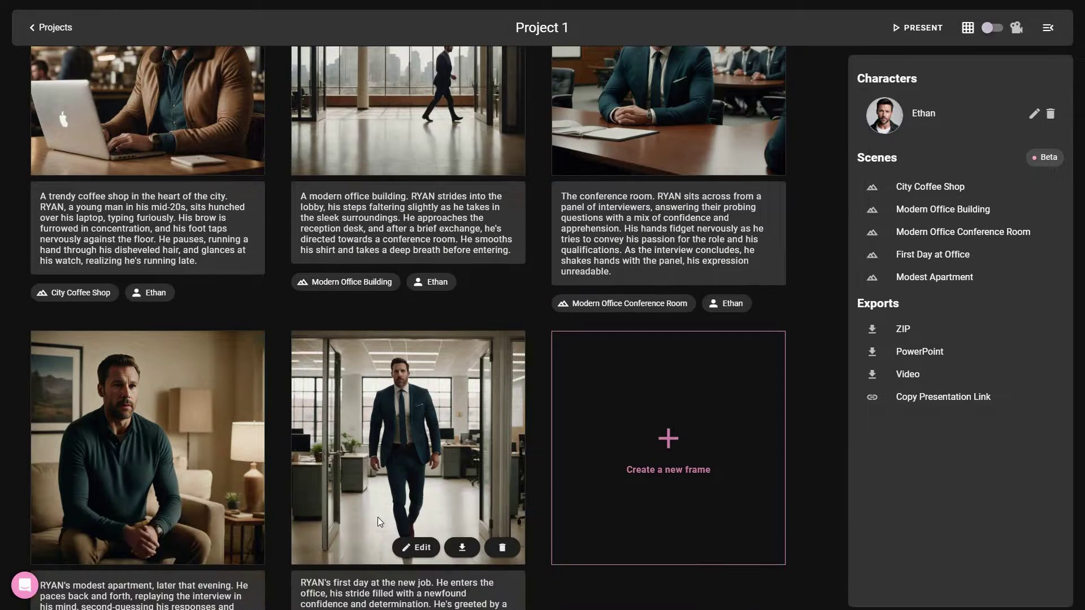
scroll(833, 350, "down", 1)
scroll(826, 306, "up", 3)
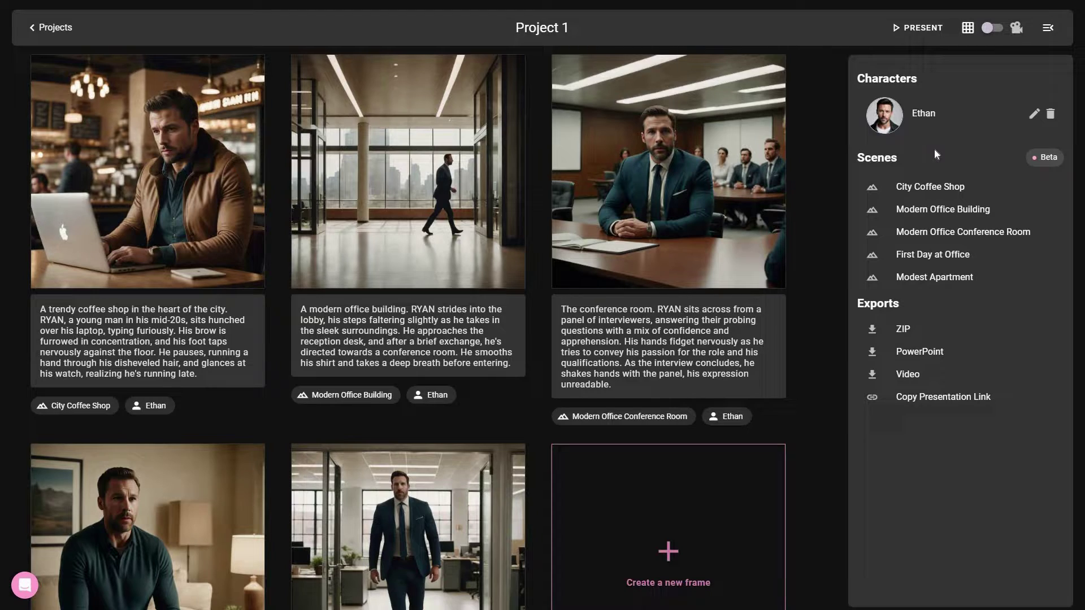
left_click(923, 209)
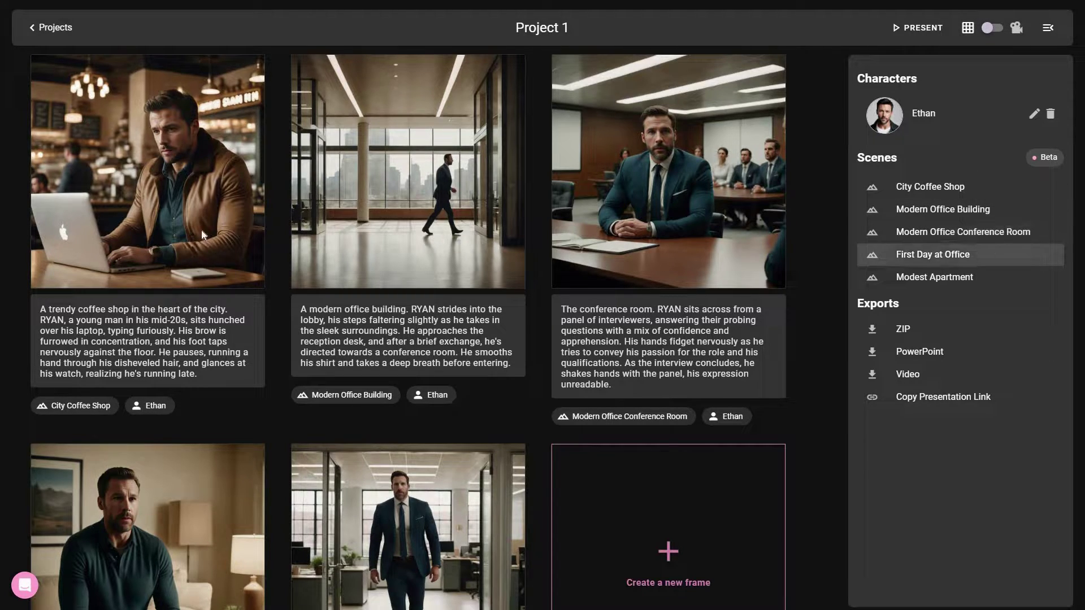
left_click(942, 191)
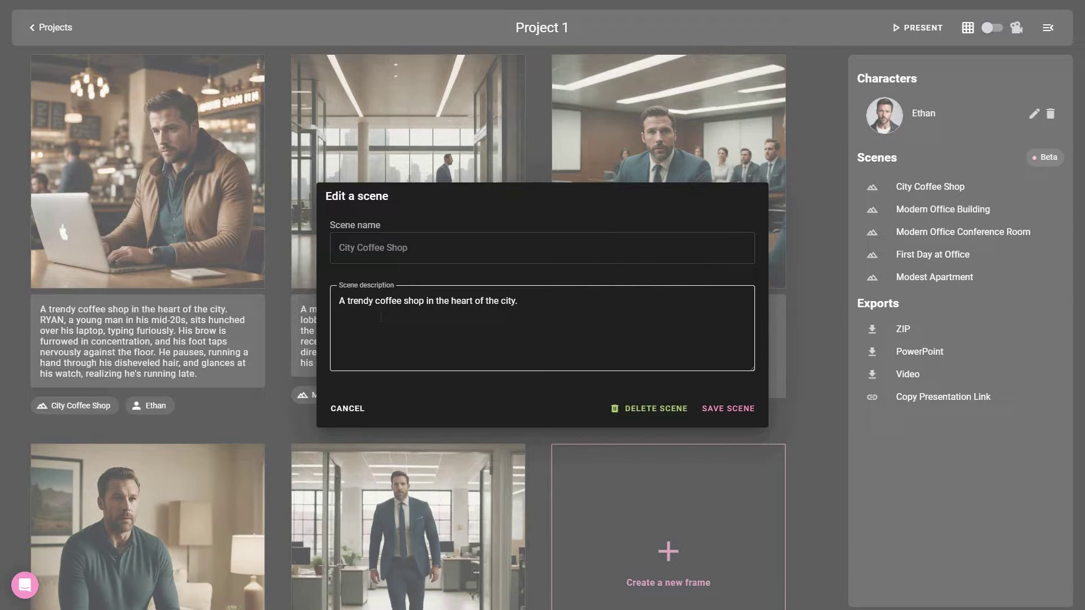
Redescribe the City Coffee Shop scene as a donut shop, save it, and regenerate the first frame.
type("donut")
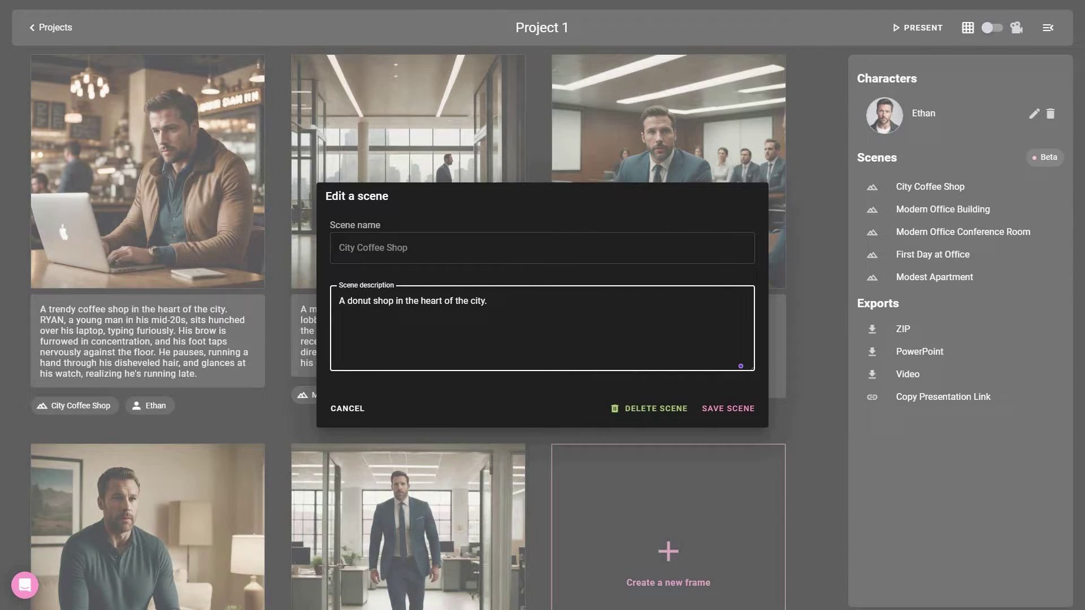
left_click(724, 416)
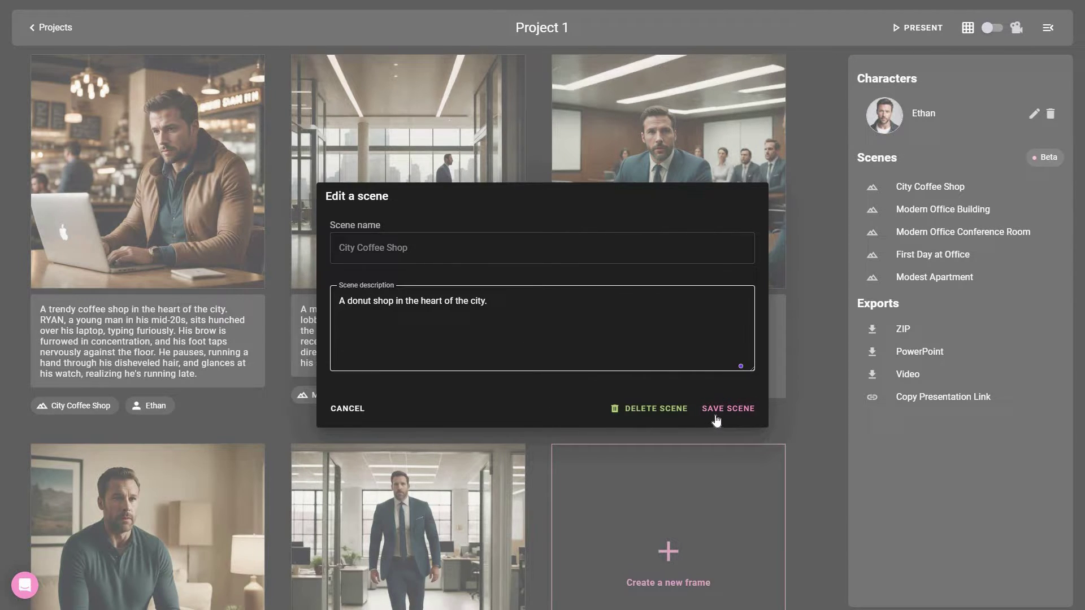
left_click(734, 416)
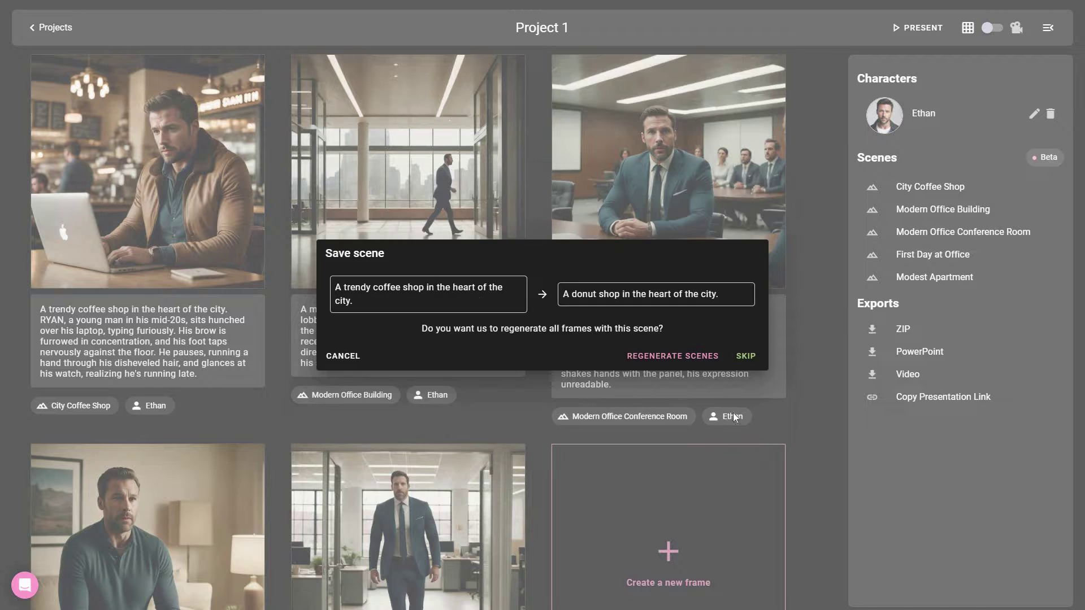
left_click(688, 356)
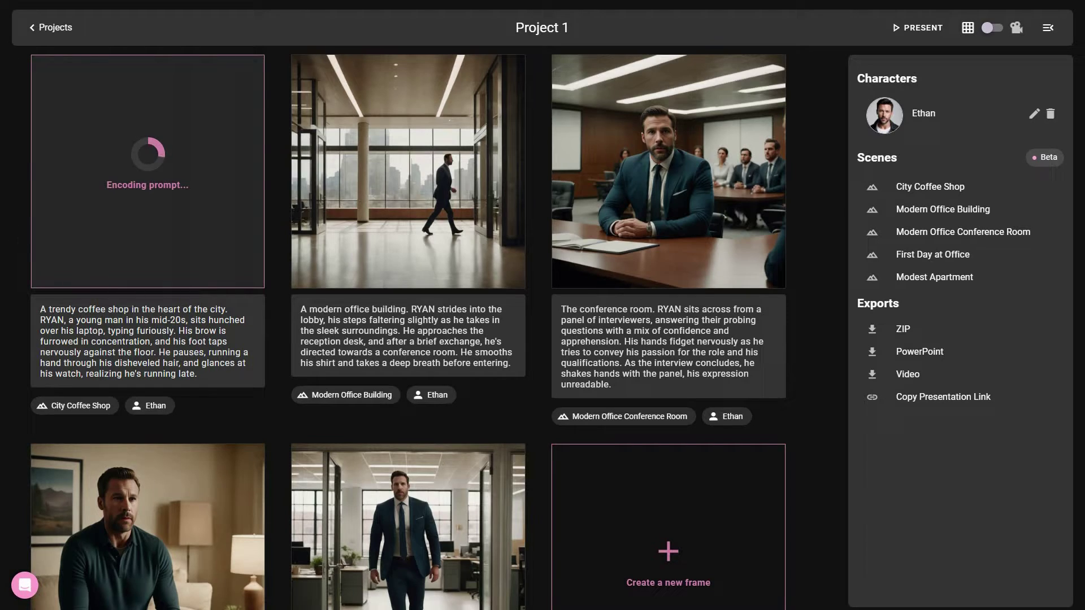
mouse_move(248, 176)
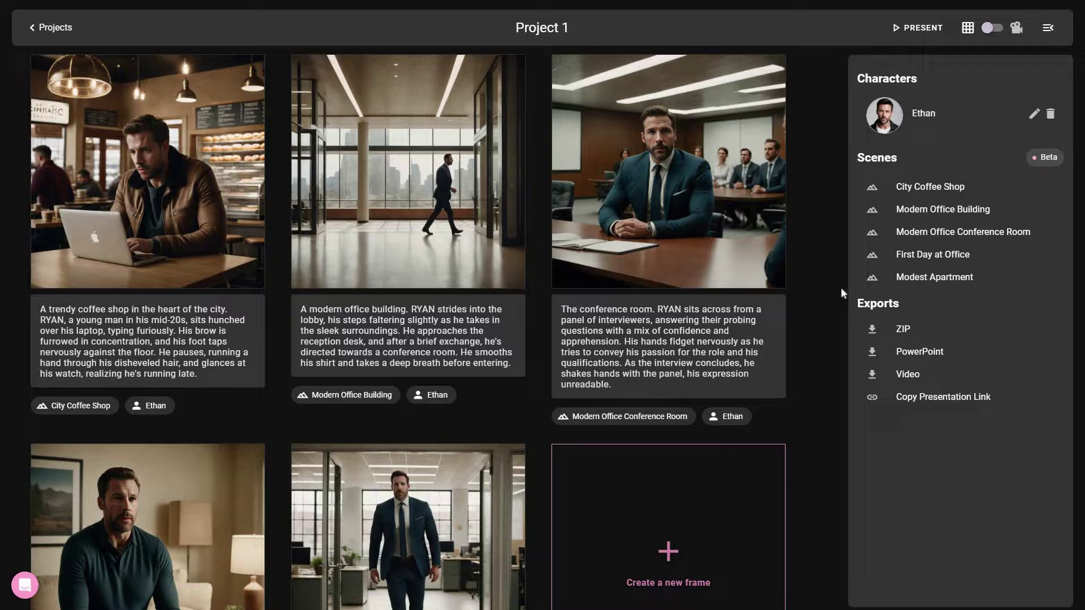
Review the Modern Office Building scene description, then open its lobby shot for editing.
left_click(931, 213)
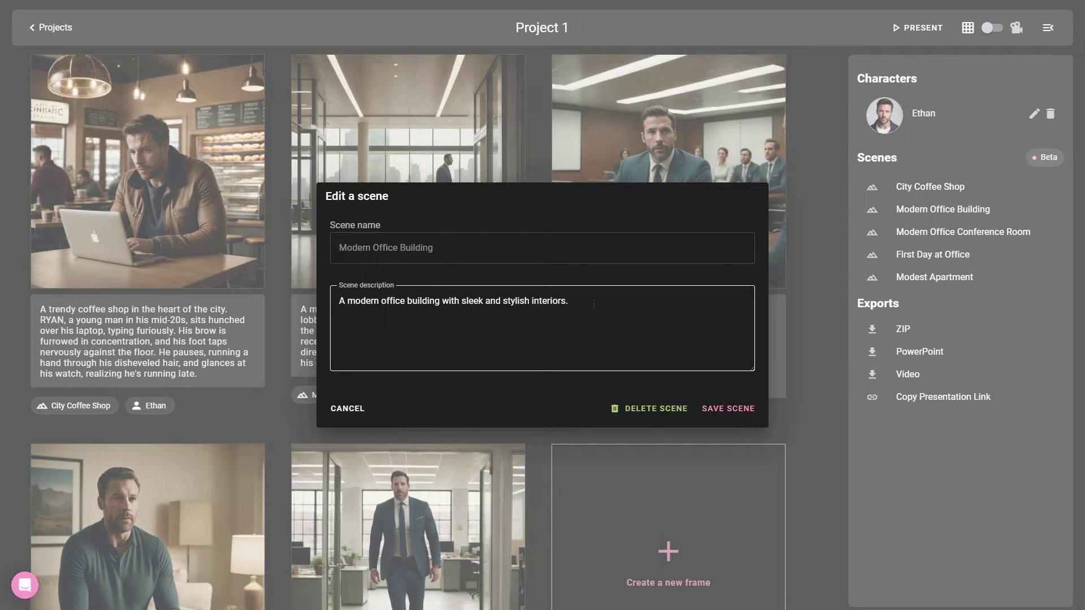
left_click(594, 305)
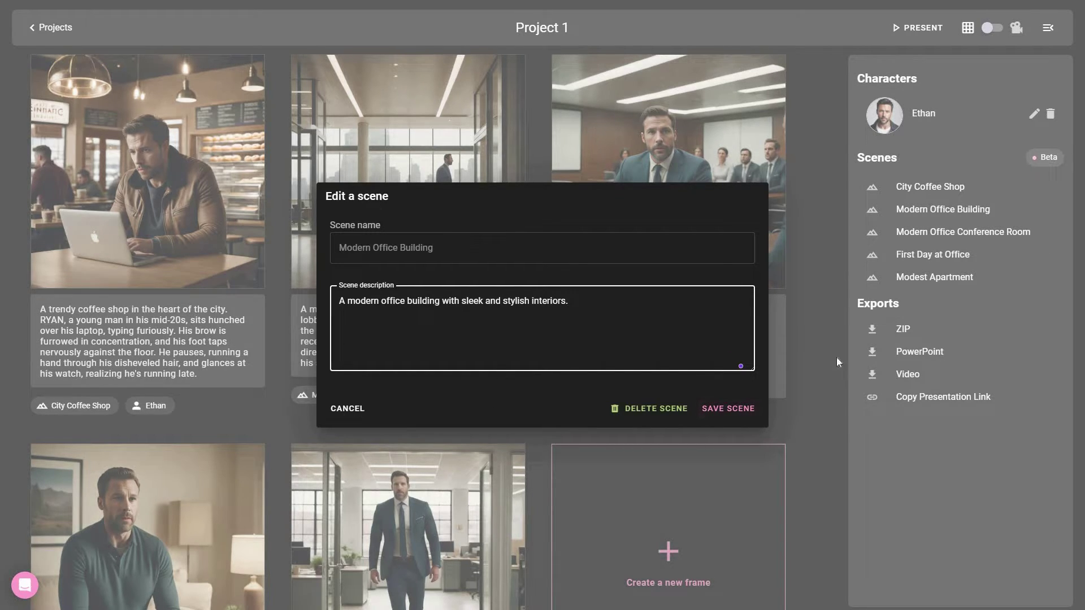
left_click(863, 429)
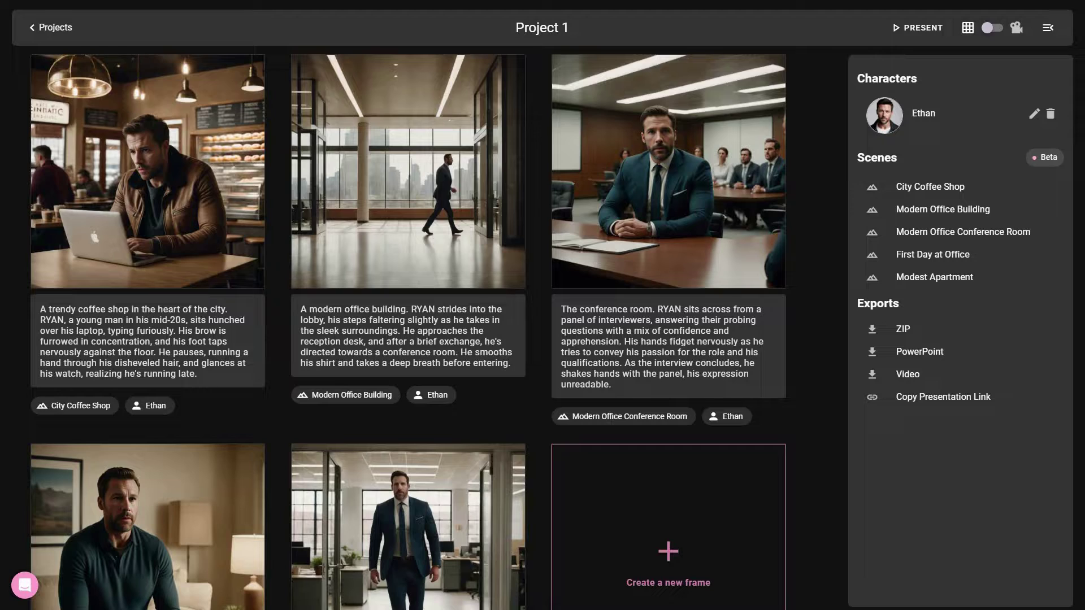
mouse_move(182, 202)
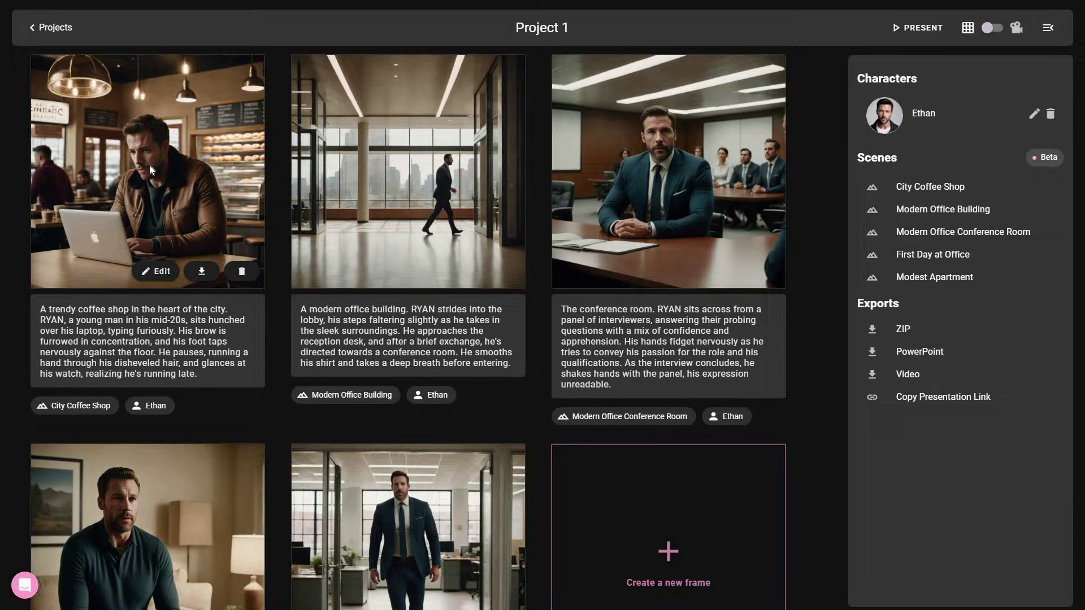
mouse_move(444, 216)
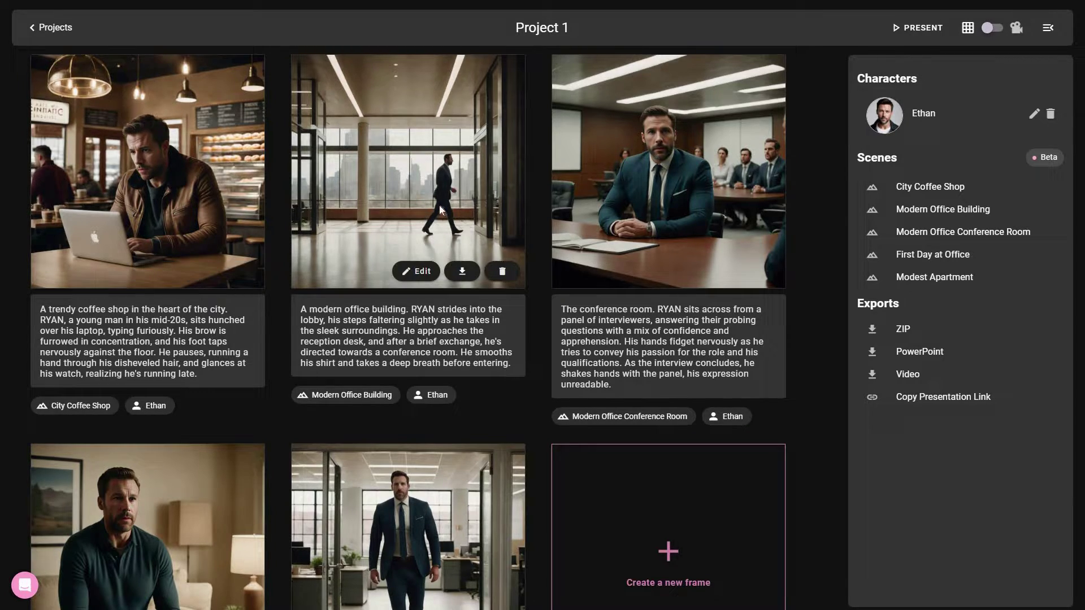
left_click(426, 273)
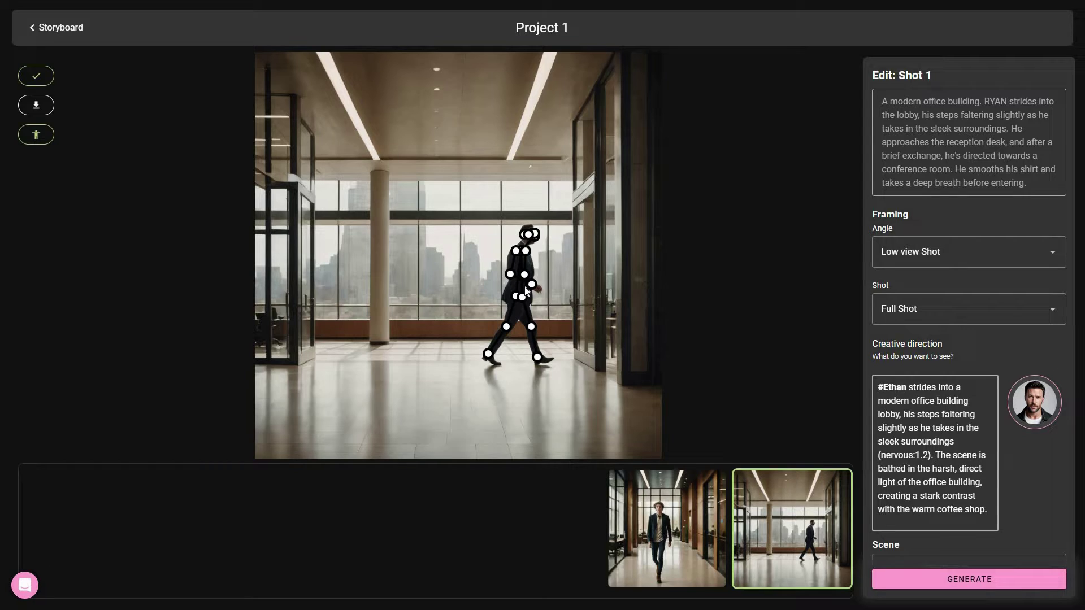
Drag the pose skeleton off the walking man to beside the lobby's left column.
left_click_drag(521, 290, 495, 295)
left_click_drag(413, 268, 387, 236)
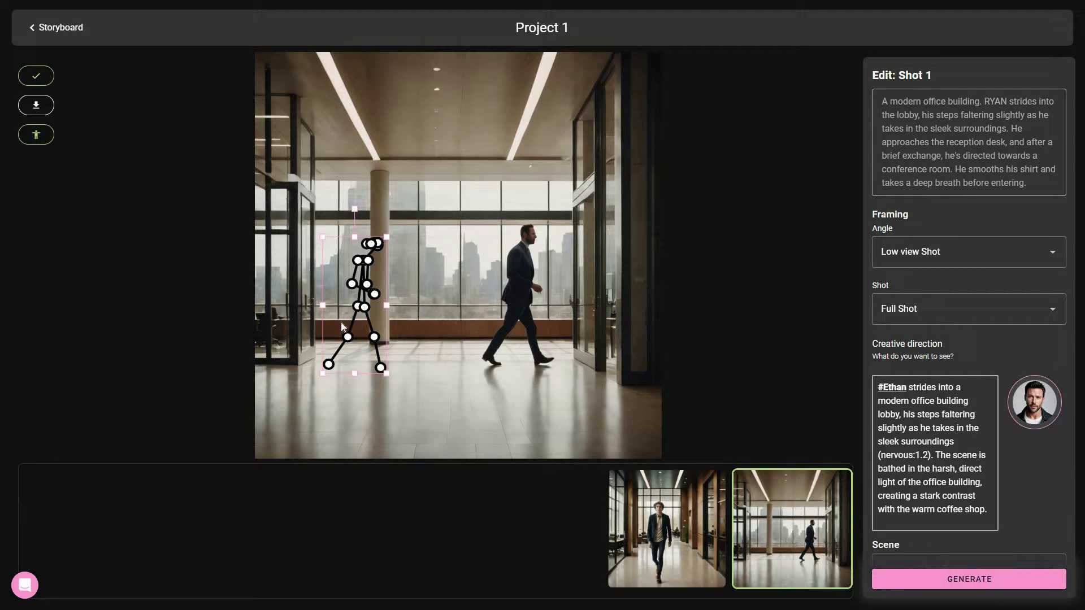
left_click_drag(356, 301, 316, 313)
Generate new pose-guided lobby variations and compare them, ending on the third image.
left_click(406, 342)
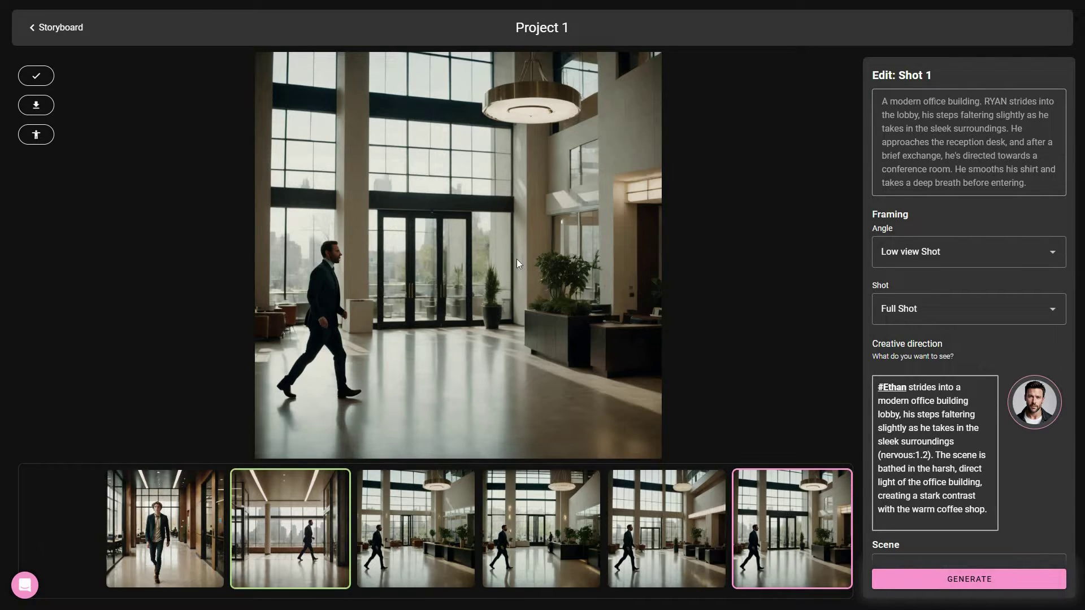
left_click(399, 549)
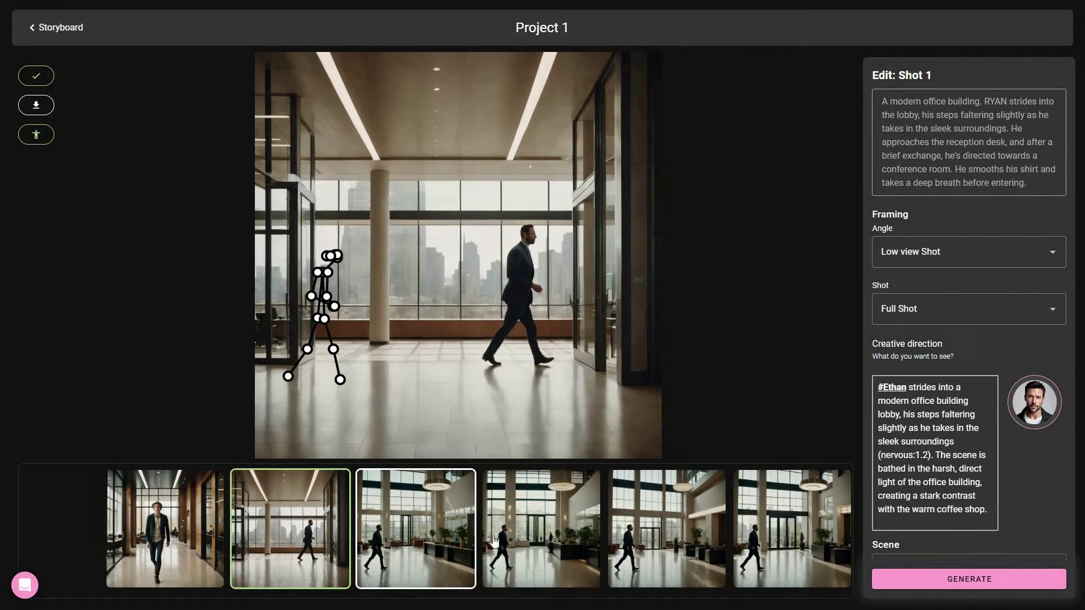
left_click(539, 552)
left_click(673, 566)
left_click(790, 544)
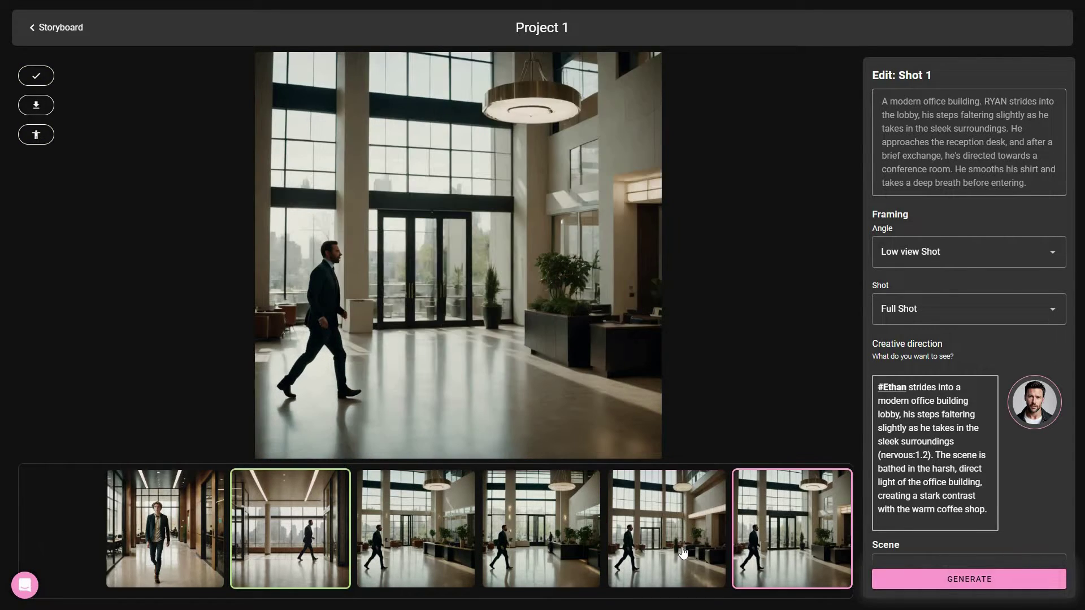
left_click(544, 557)
left_click(667, 560)
left_click(525, 564)
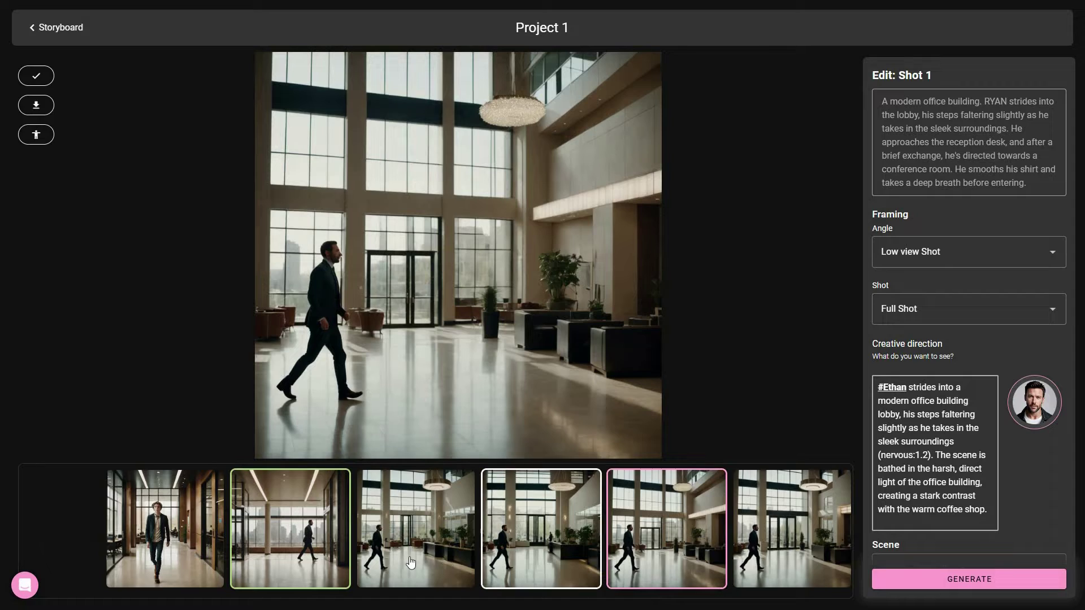
left_click(412, 564)
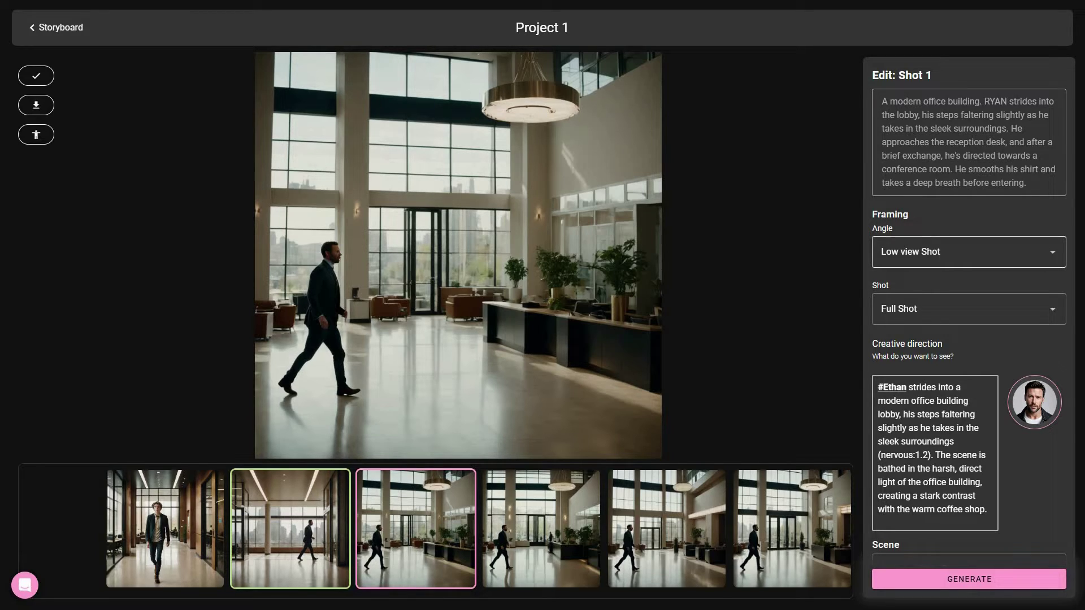
Change the shot angle to Straight-on Shot, regenerate, and preview a new image.
left_click(1056, 252)
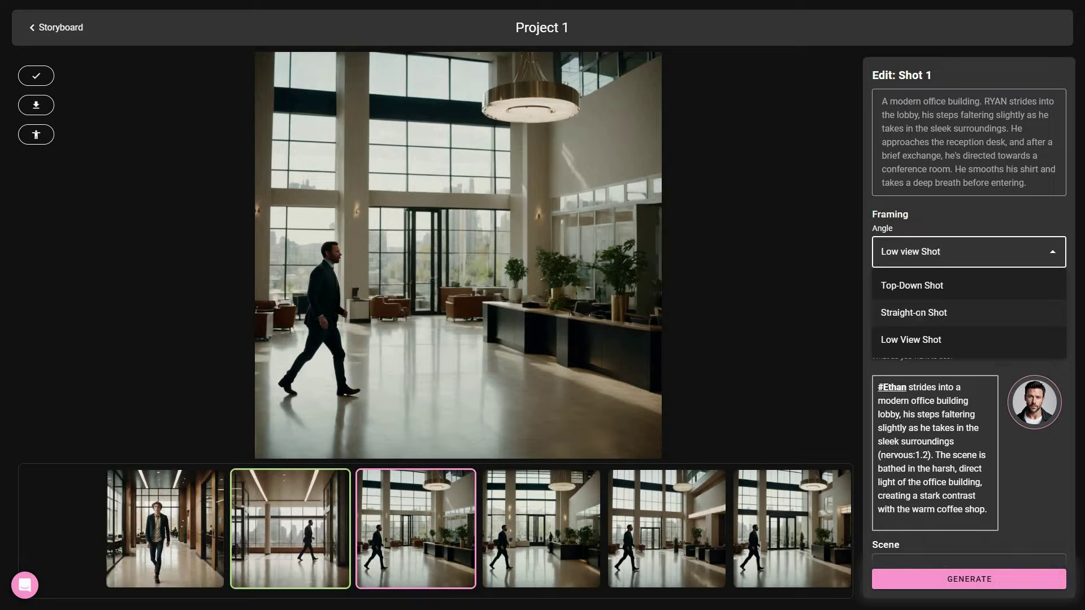
left_click(914, 312)
left_click(933, 580)
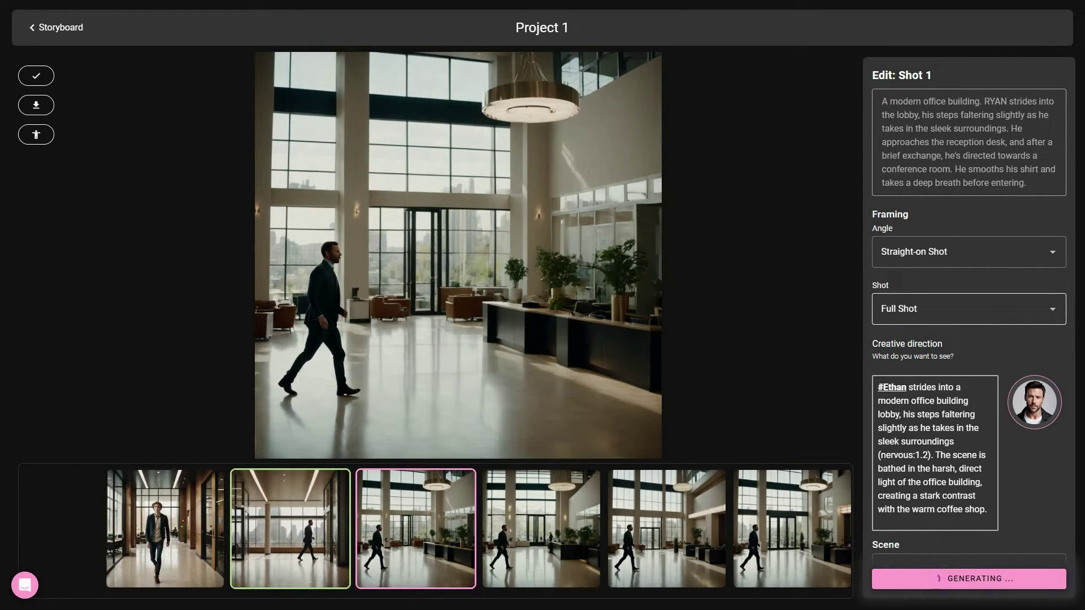
left_click(419, 548)
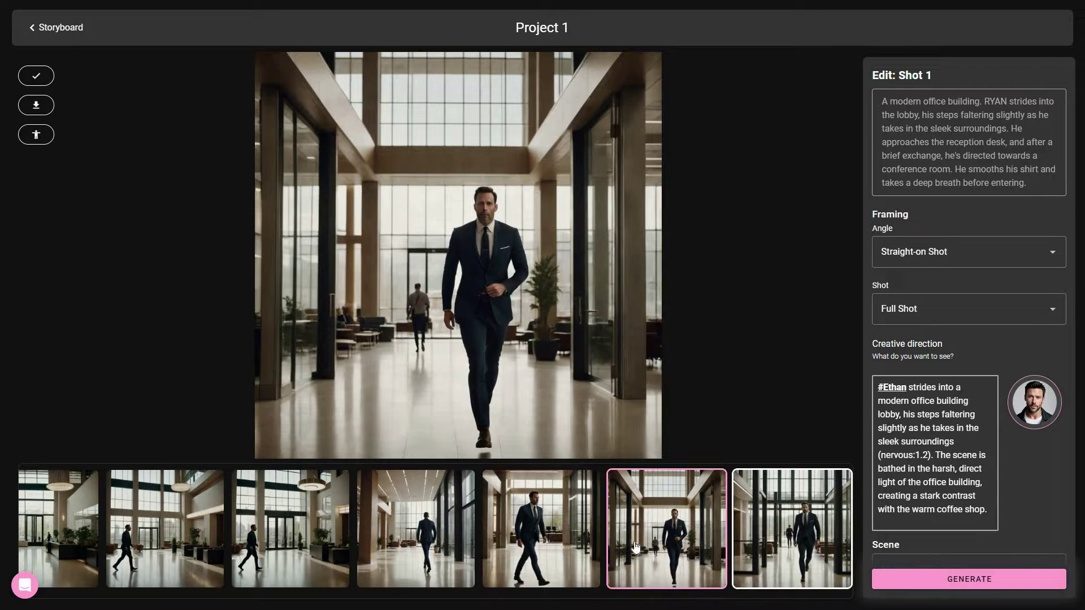
Set the shot size to Close-up Shot, regenerate, and browse the new images.
left_click(539, 545)
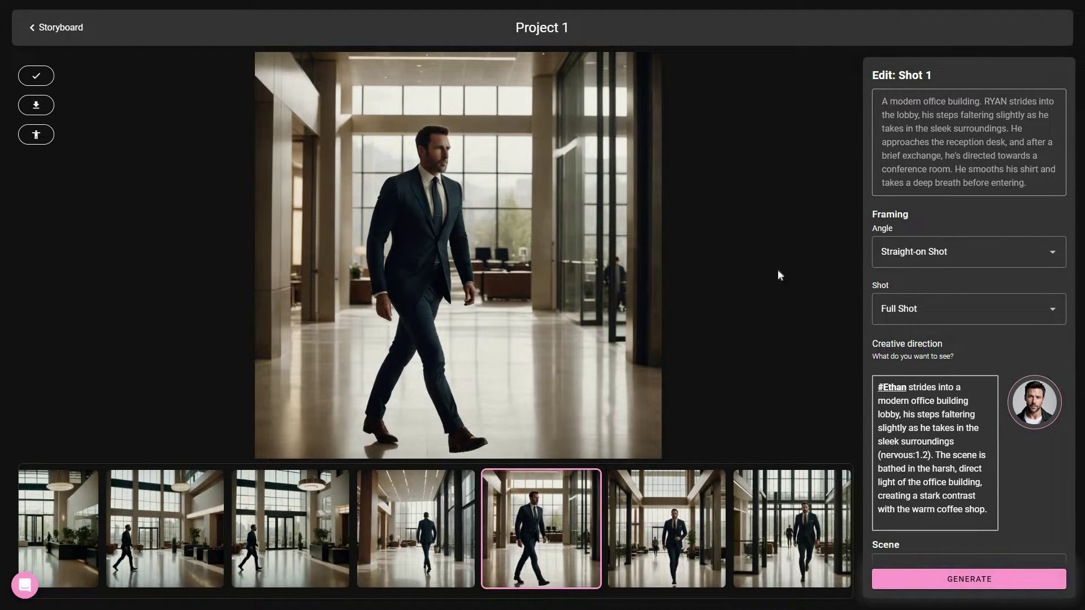
left_click(1049, 308)
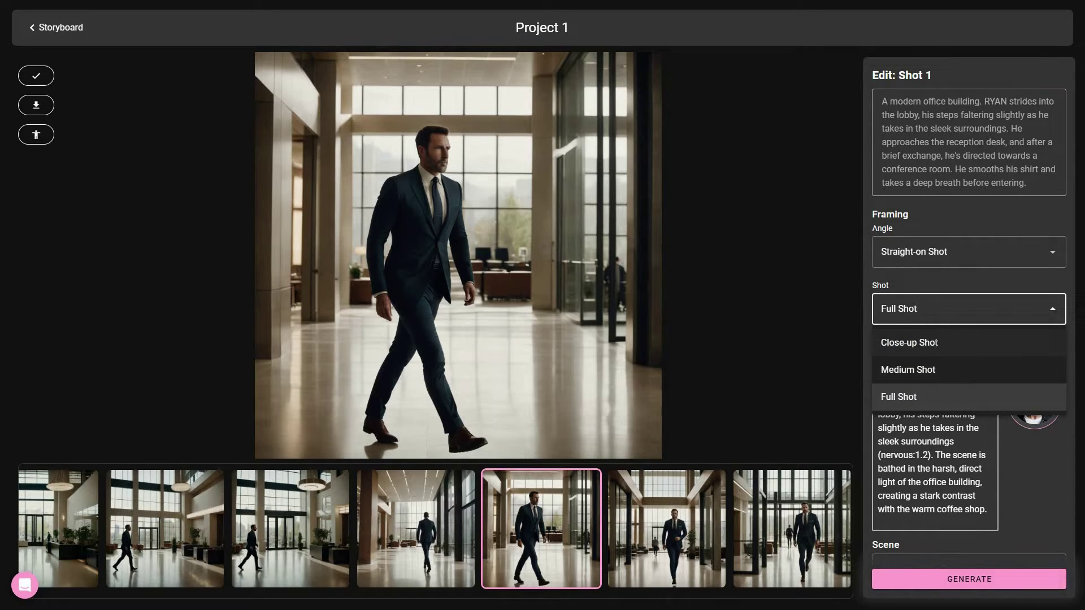
left_click(909, 342)
left_click(938, 579)
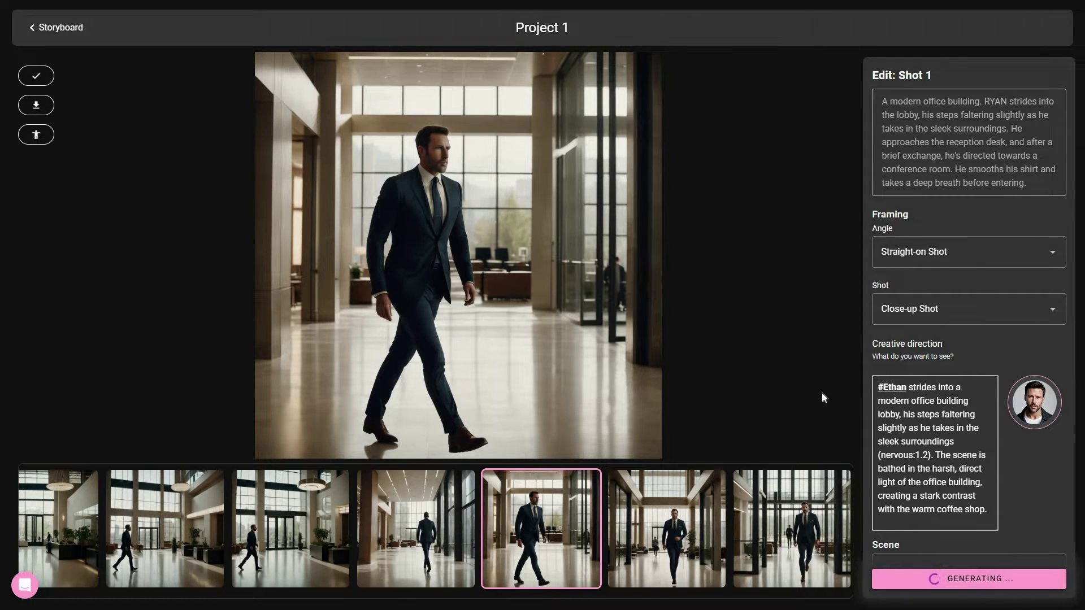
left_click(437, 551)
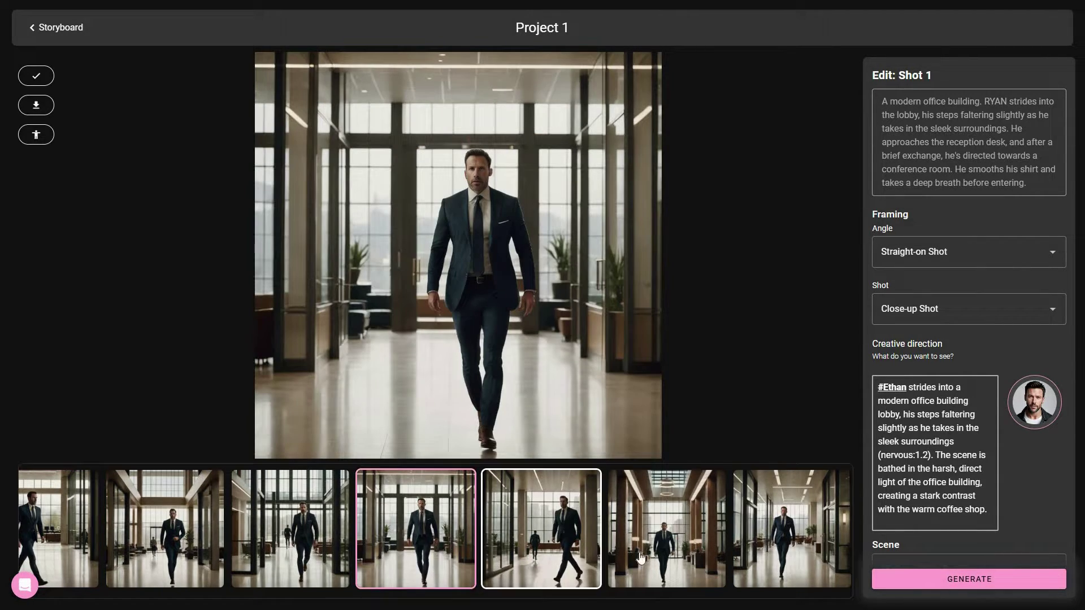
left_click(663, 556)
left_click(814, 545)
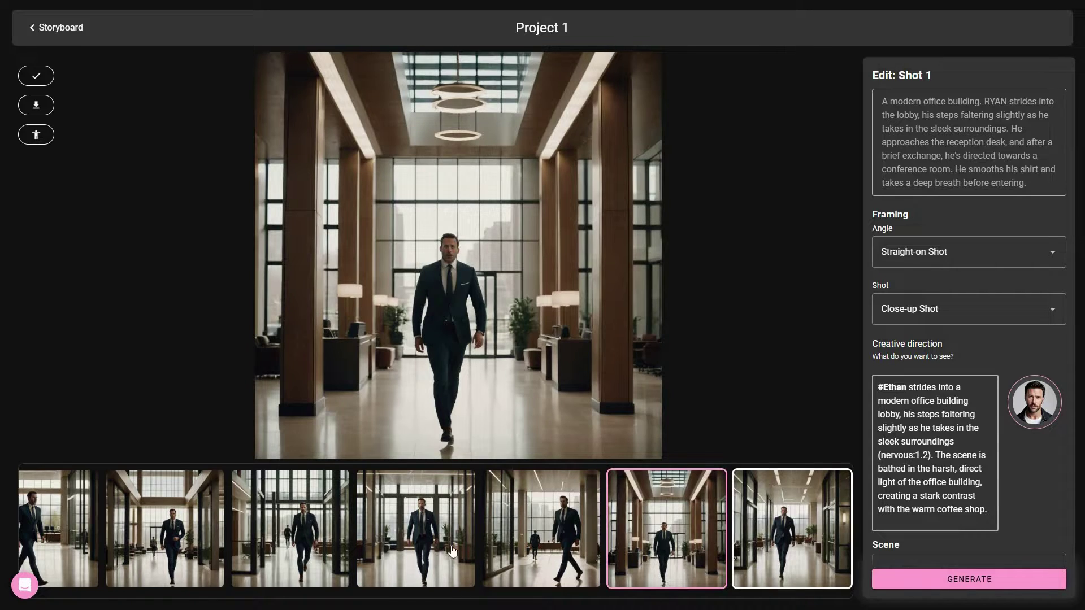
Pick the frontal walking image and bring up the shot's character choices.
left_click(425, 548)
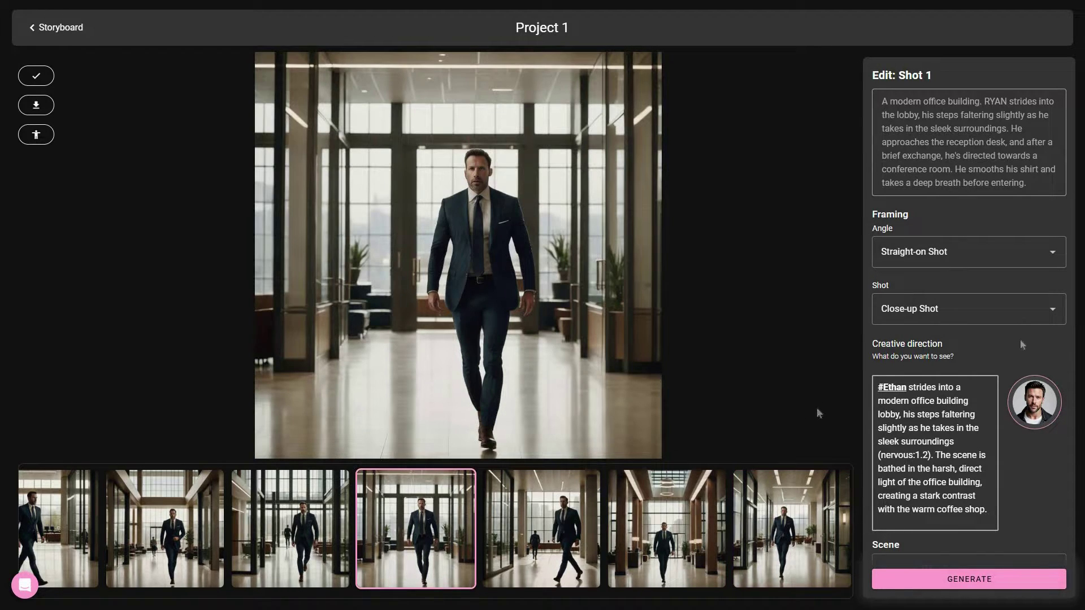
scroll(1018, 374, "down", 2)
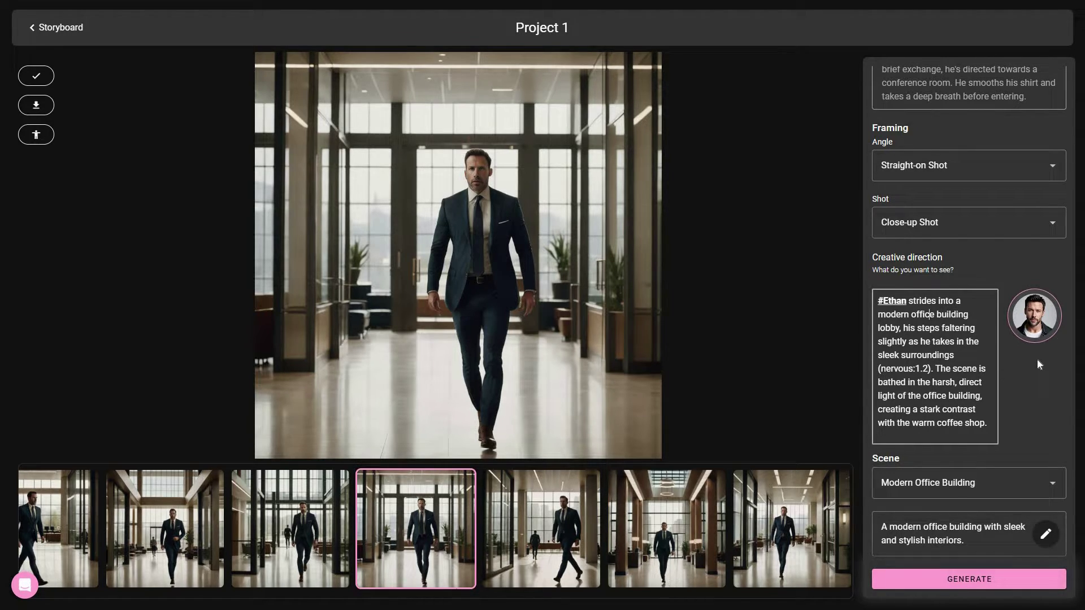
left_click(1036, 320)
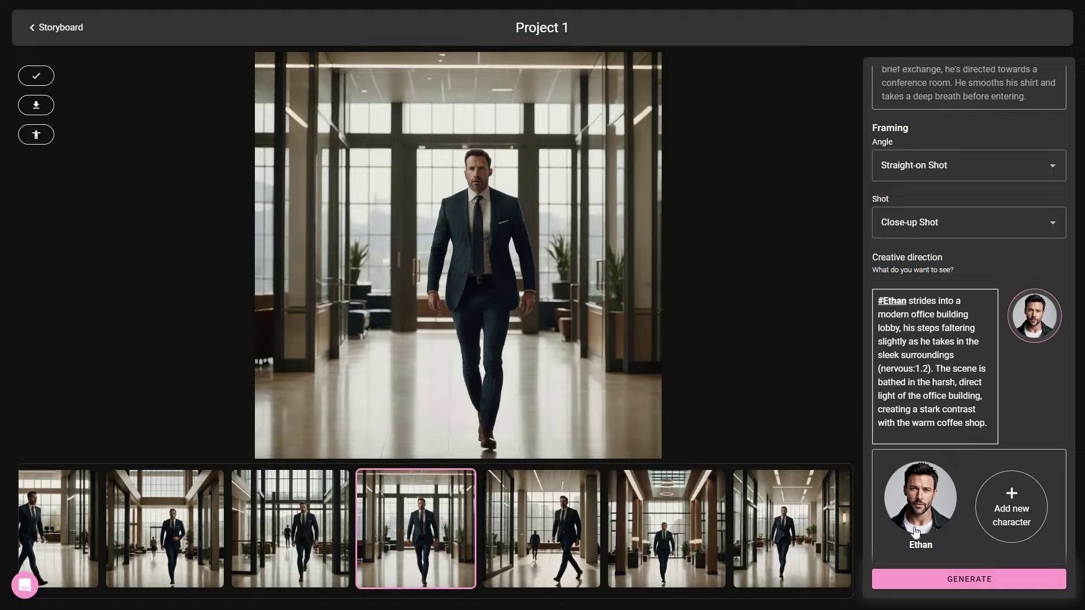
Create a bow-tied adult character named Jeff and assign him to Shot 1 instead of Ethan.
left_click(1012, 495)
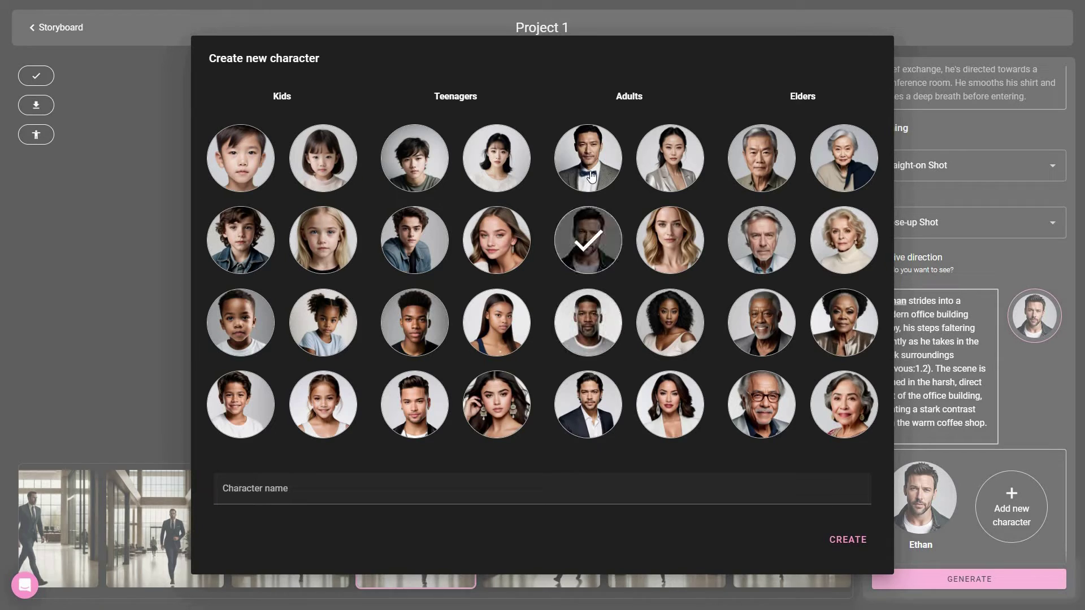
left_click(587, 176)
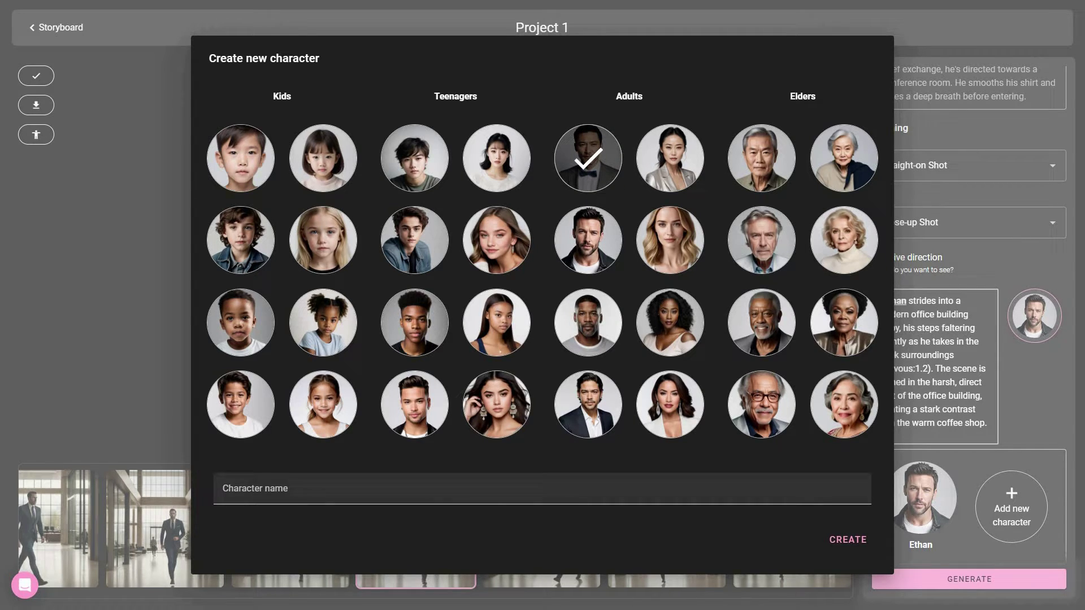
left_click(223, 494)
type("Jeff")
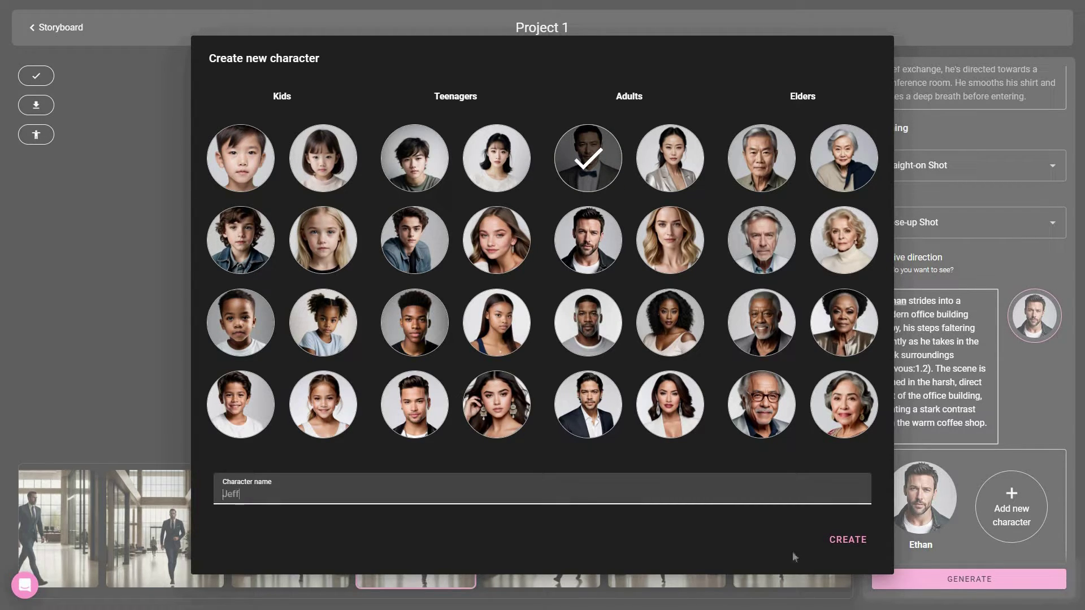
left_click(848, 541)
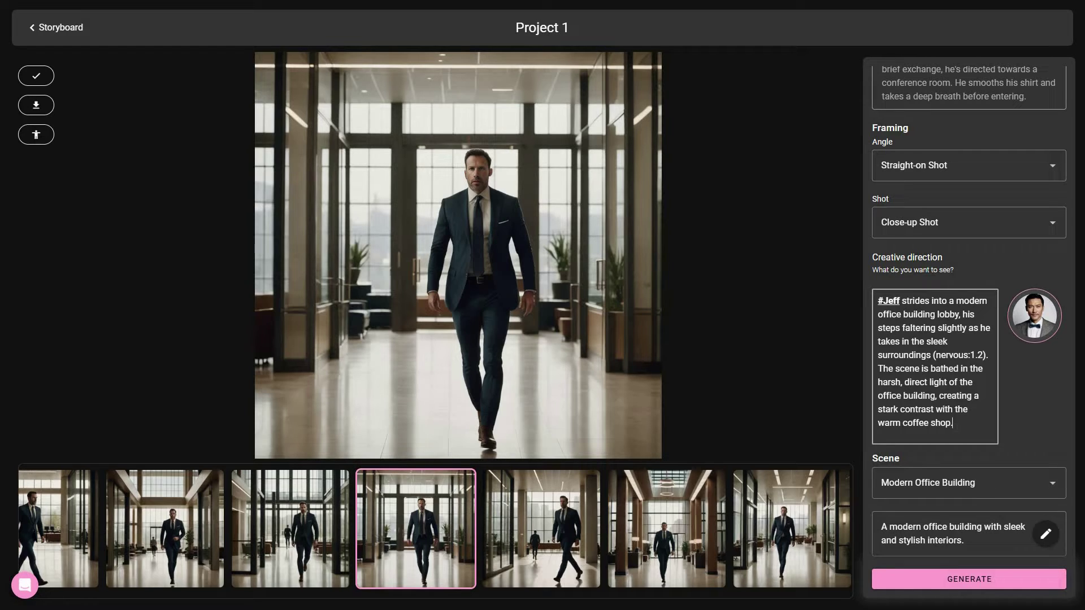
Regenerate the shot featuring Jeff and preview the new lobby images.
left_click(969, 580)
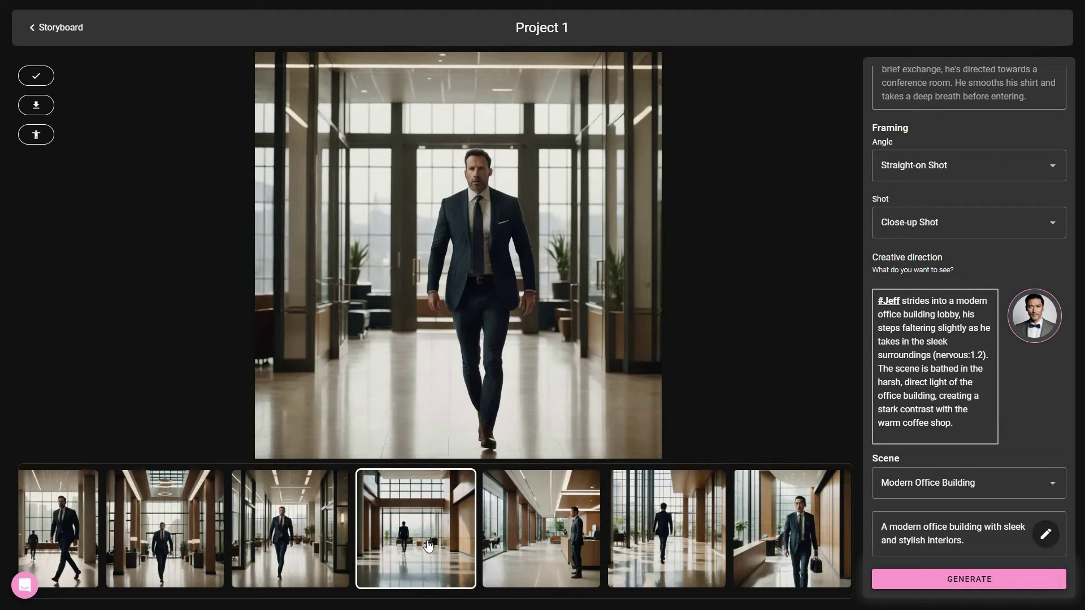
left_click(538, 551)
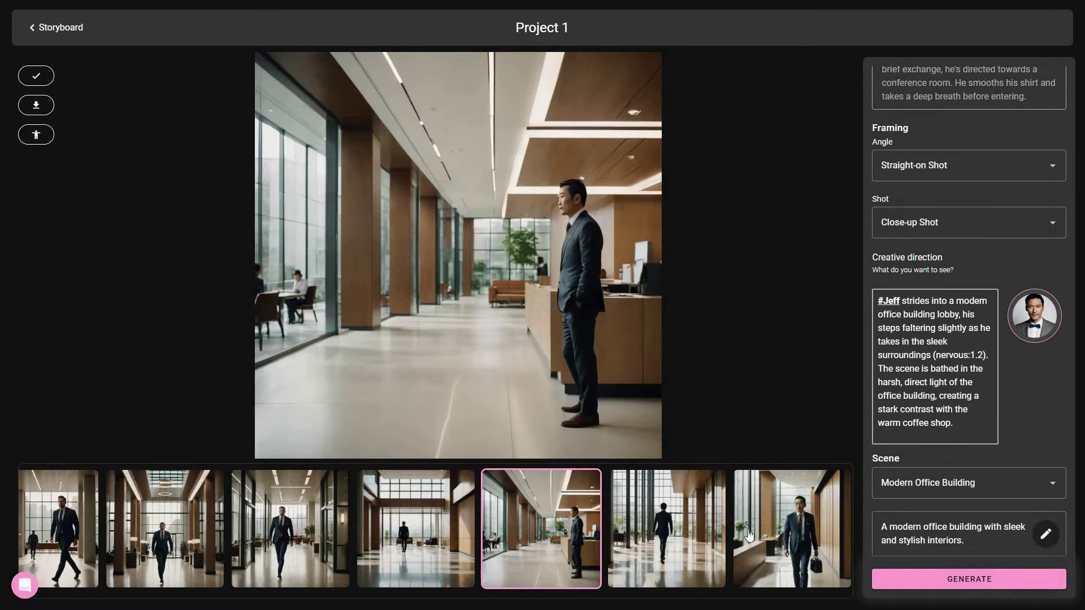
left_click(794, 545)
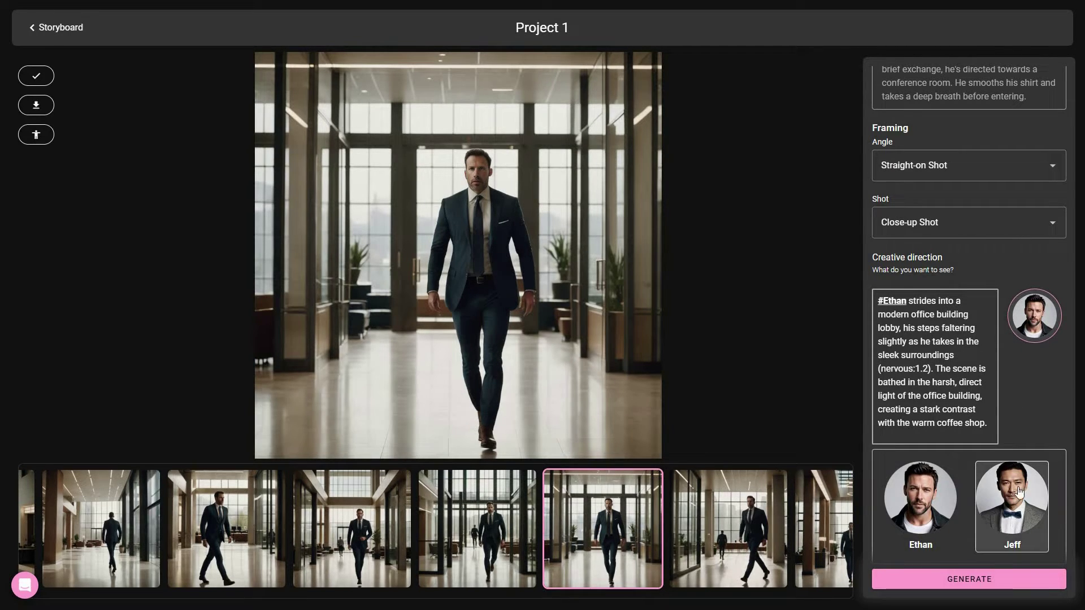
scroll(1026, 512, "right", 2)
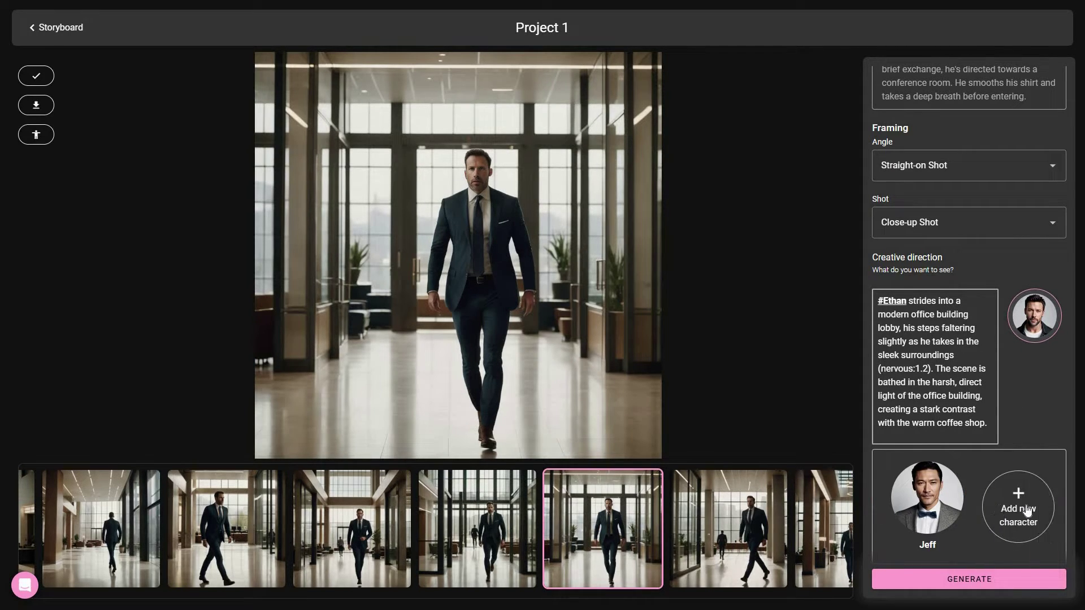
Close the character picker and start adding a new scene from the Scene list.
left_click(1043, 433)
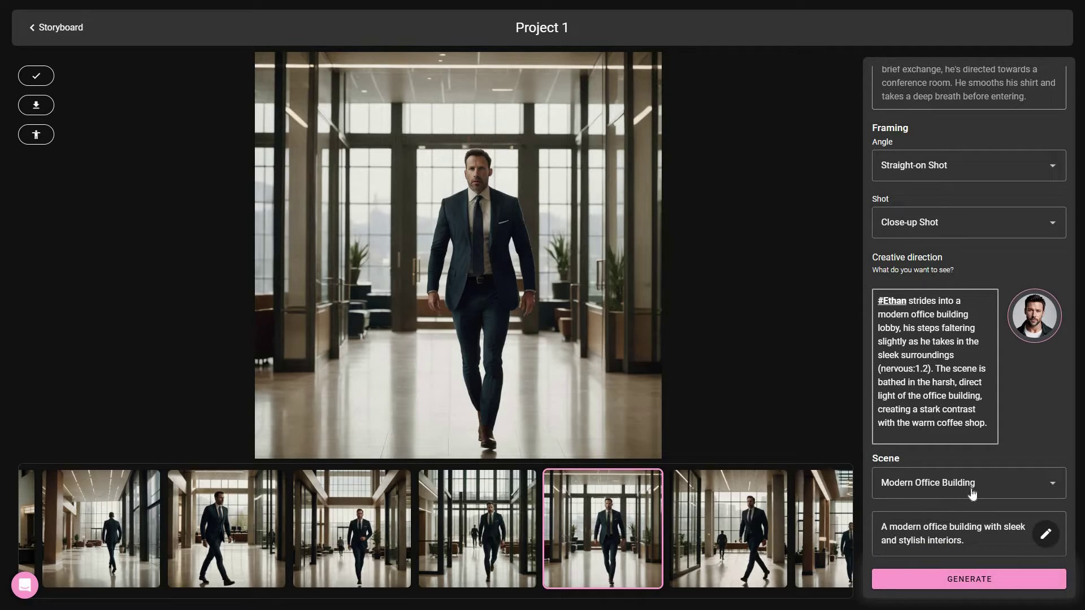
left_click(990, 491)
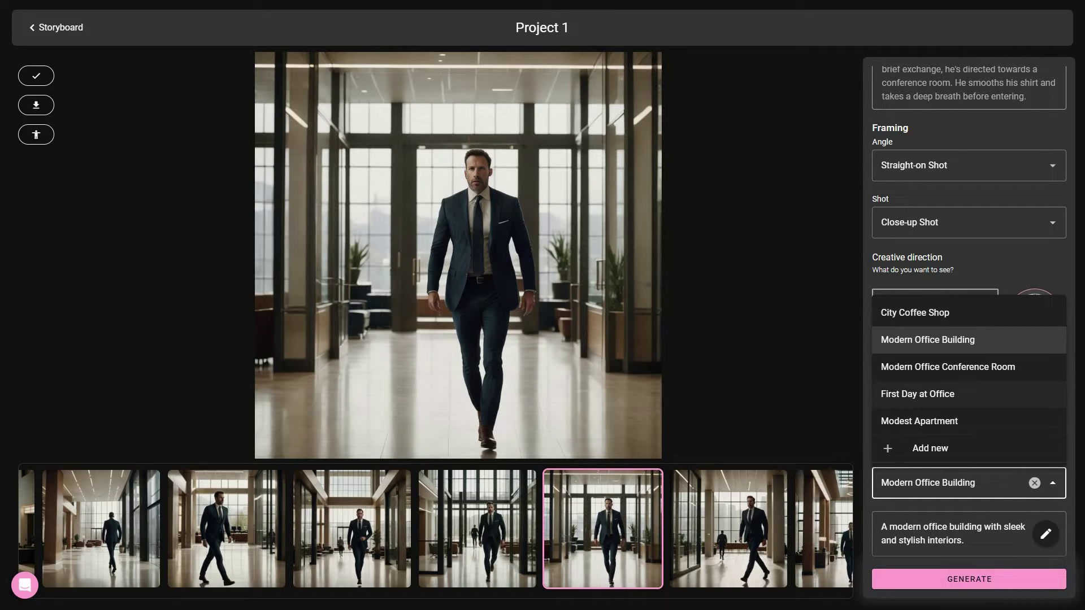
left_click(921, 452)
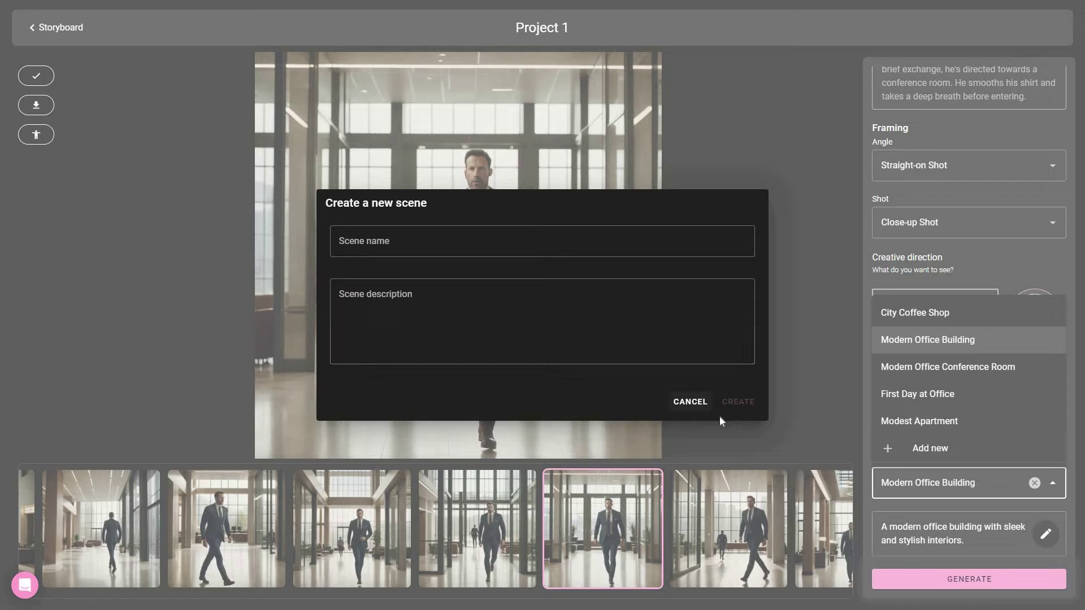
Cancel the new scene, keeping Modern Office Building, and approve the lobby frame.
left_click(690, 401)
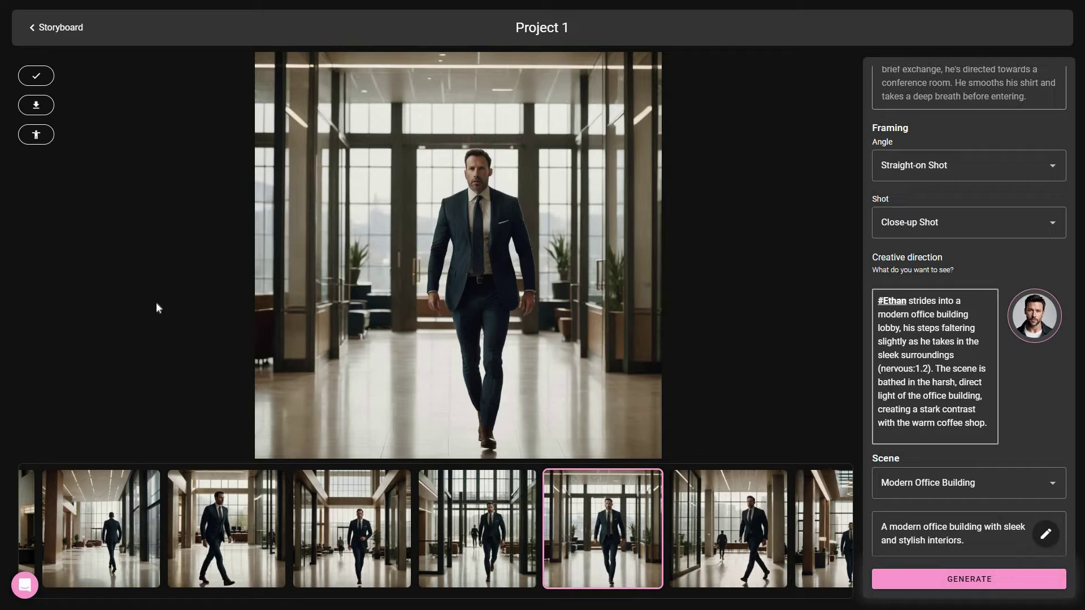
left_click(37, 79)
Return to Project 1's storyboard grid showing the updated lobby frame.
left_click(55, 28)
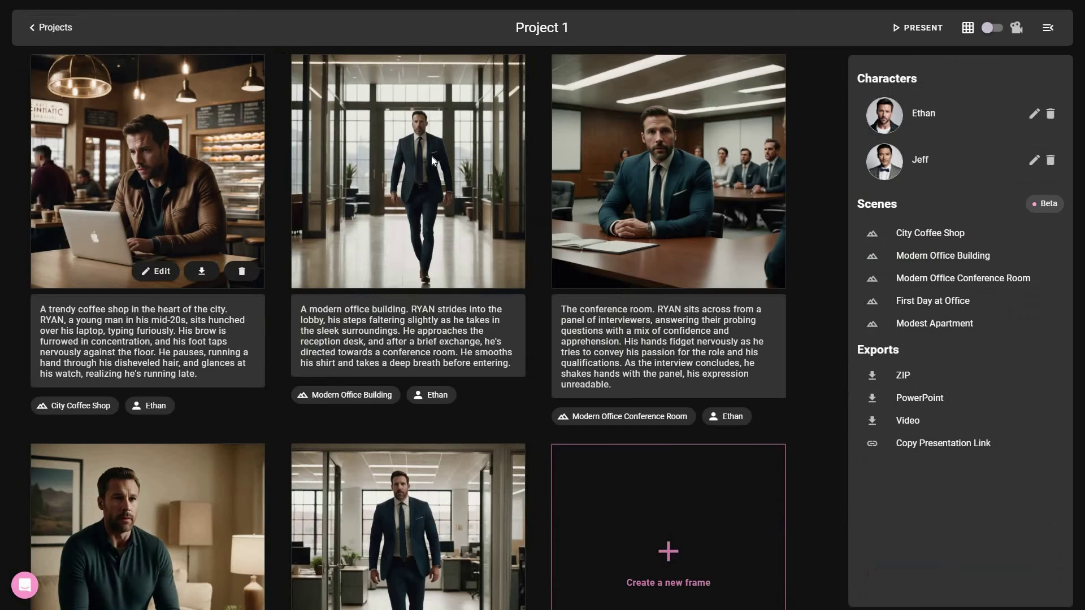
mouse_move(432, 160)
scroll(419, 517, "down", 3)
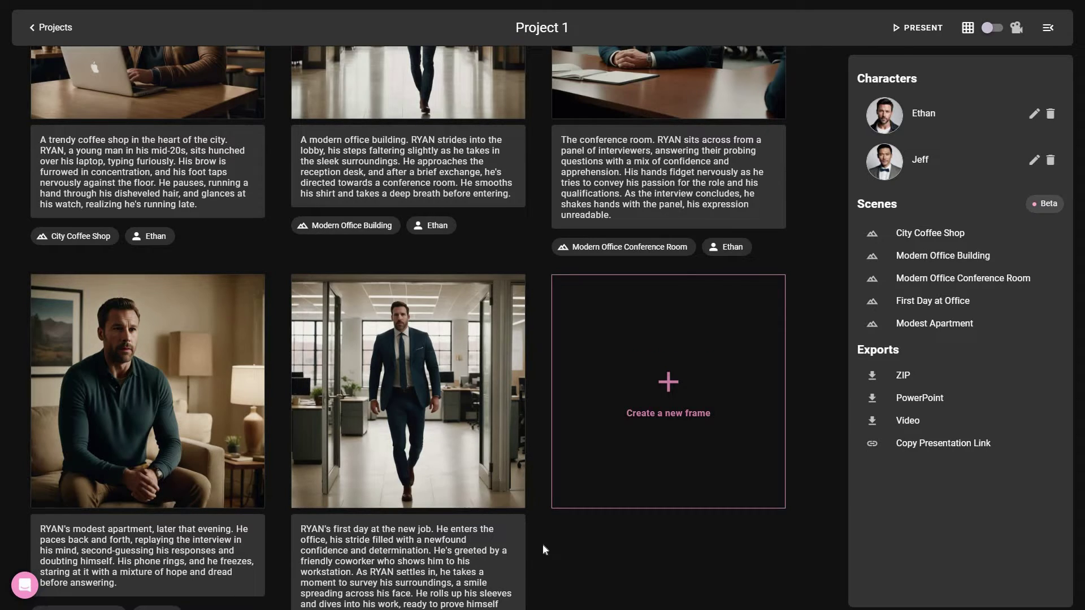
scroll(545, 550, "down", 1)
left_click(684, 343)
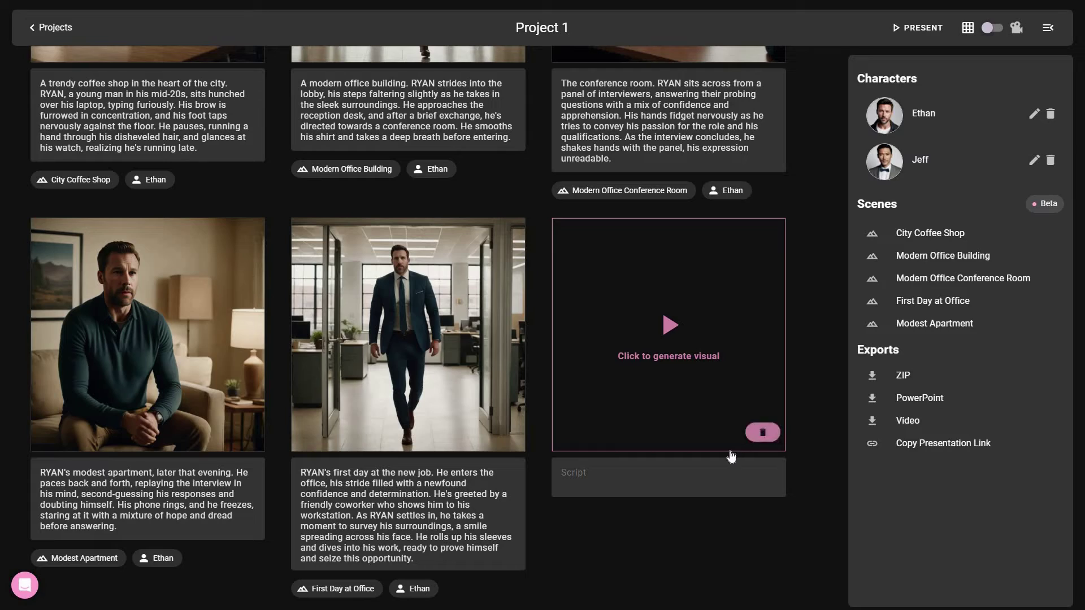
left_click(762, 432)
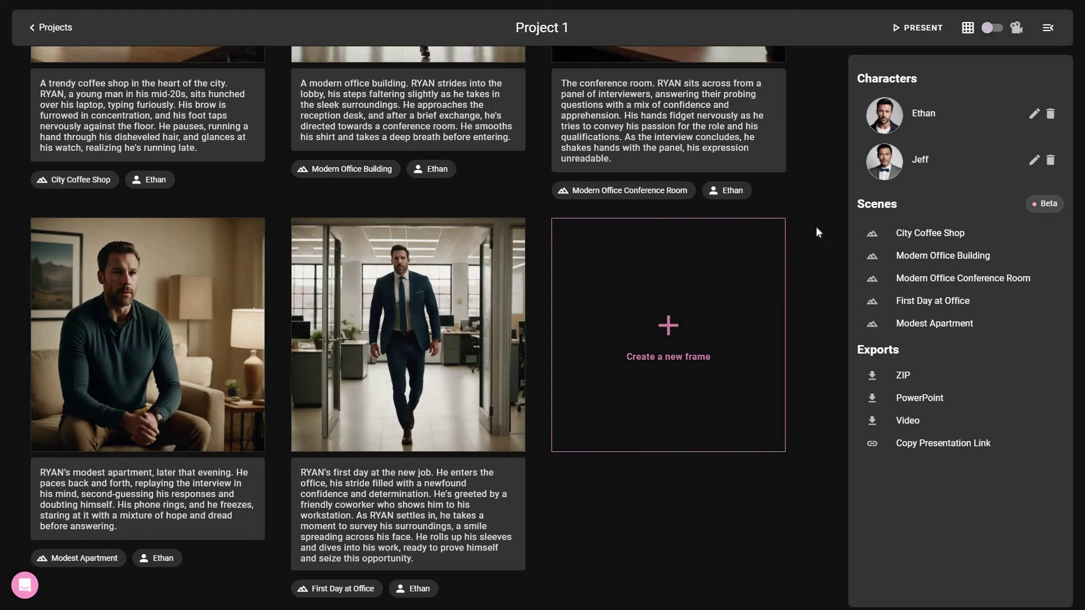
scroll(817, 232, "up", 1)
scroll(816, 232, "up", 3)
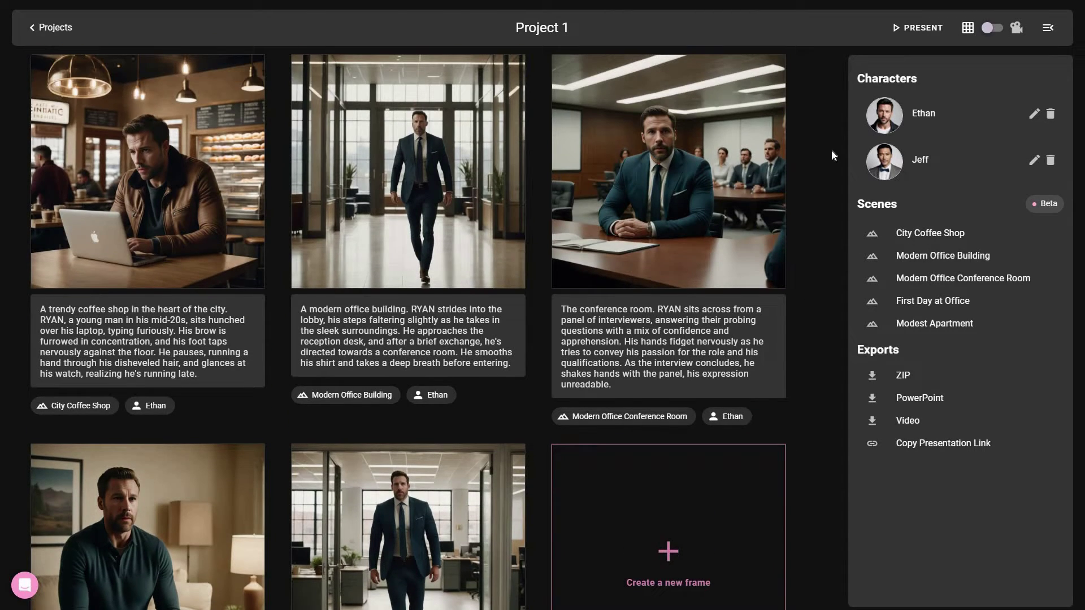
left_click(930, 38)
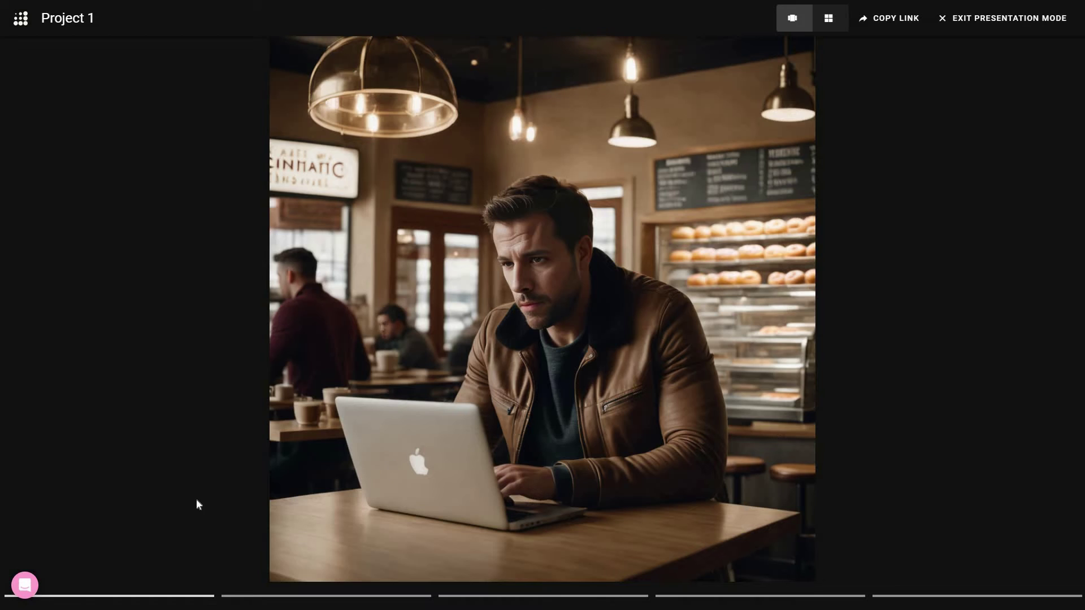
left_click(254, 598)
left_click(474, 598)
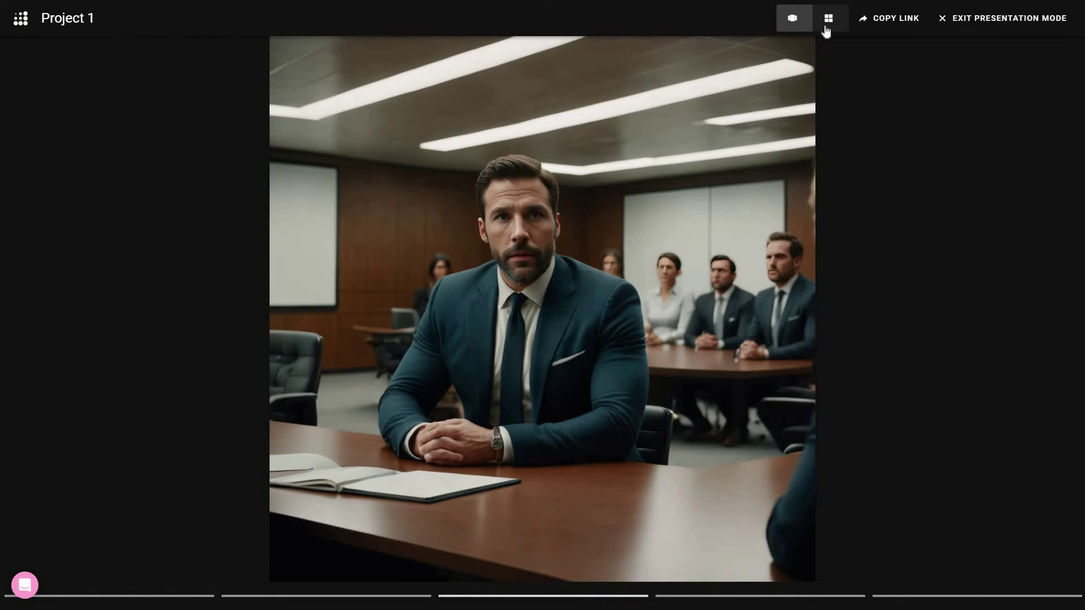
left_click(828, 21)
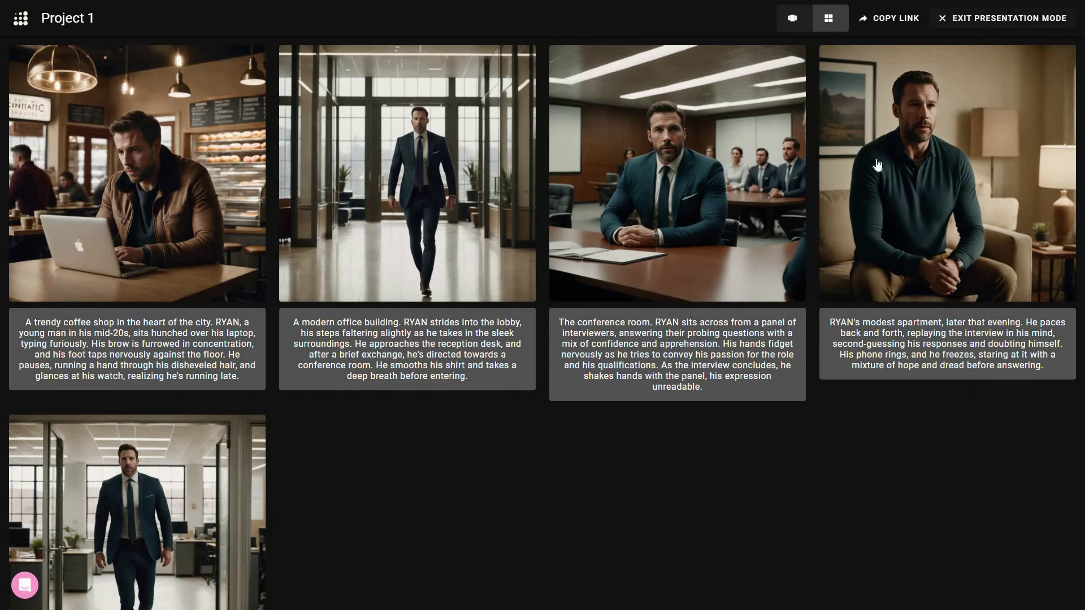
left_click(986, 22)
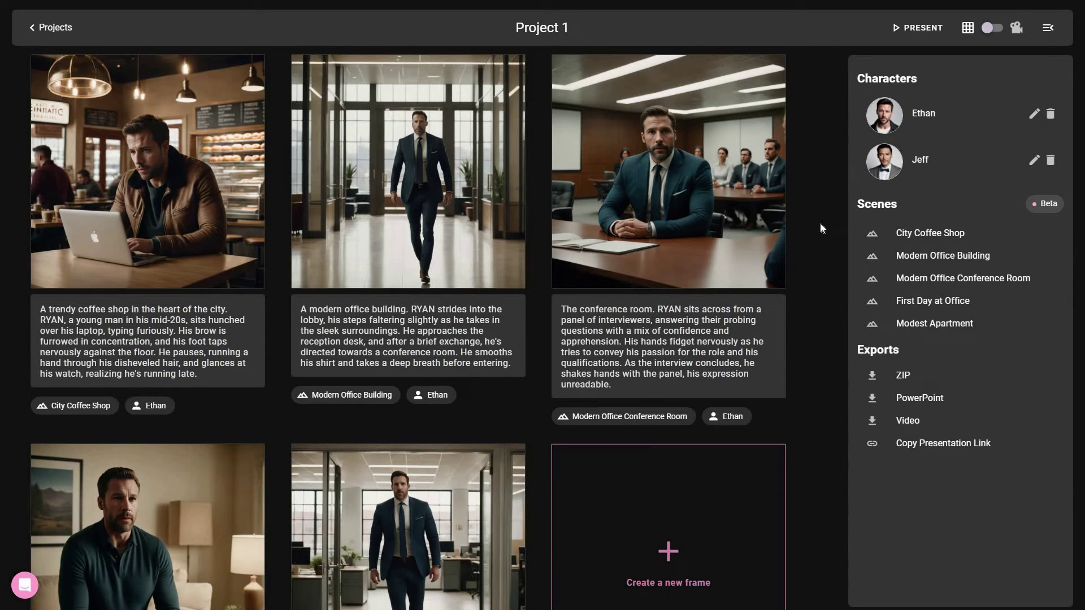
Export Project 1 as a ZIP of PNGs plus script.csv and as a five-slide PowerPoint deck.
left_click(928, 381)
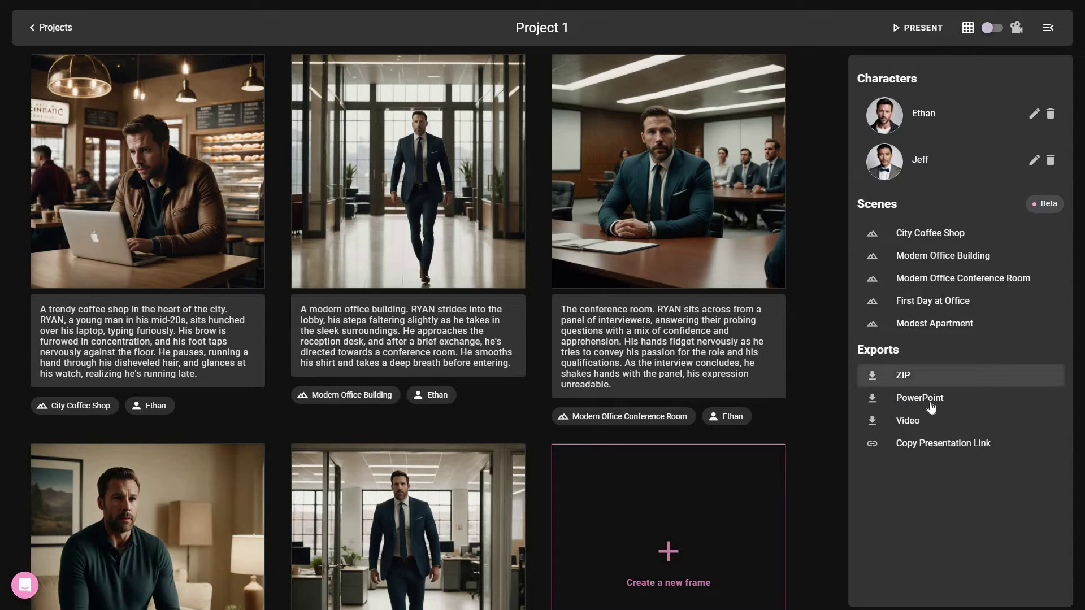
left_click(931, 405)
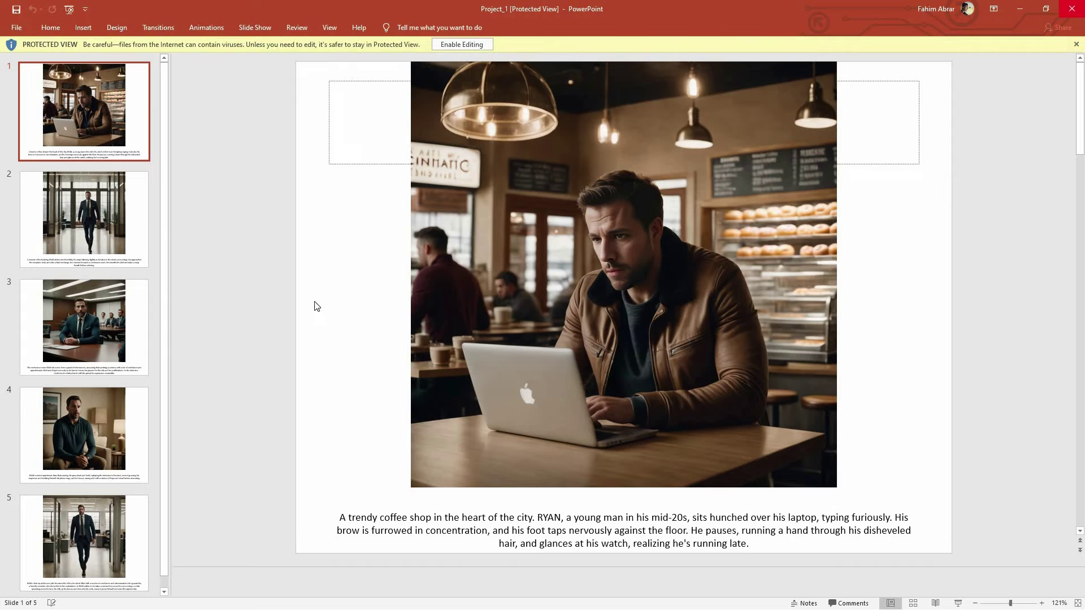
Review the deck's slides in PowerPoint, then export the storyboard as the Project_1.mp4 video.
left_click(107, 236)
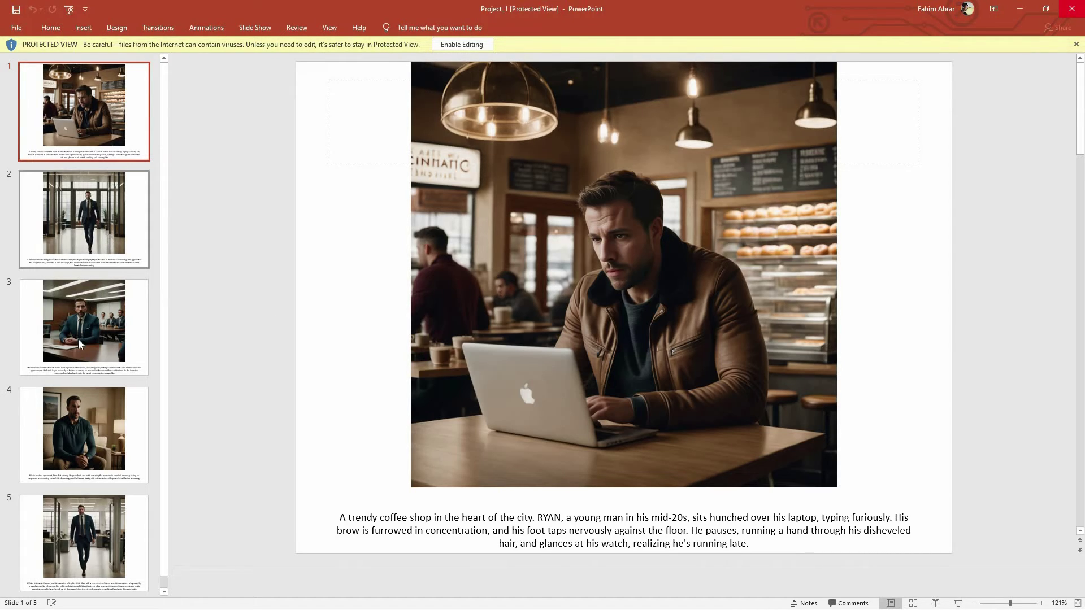
scroll(613, 212, "down", 3)
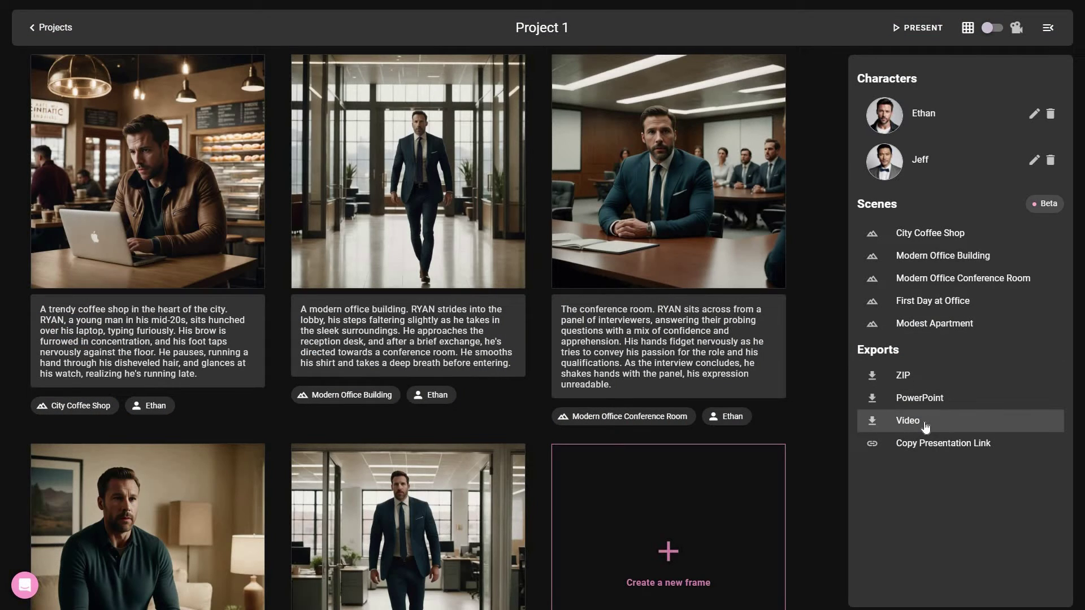
left_click(908, 421)
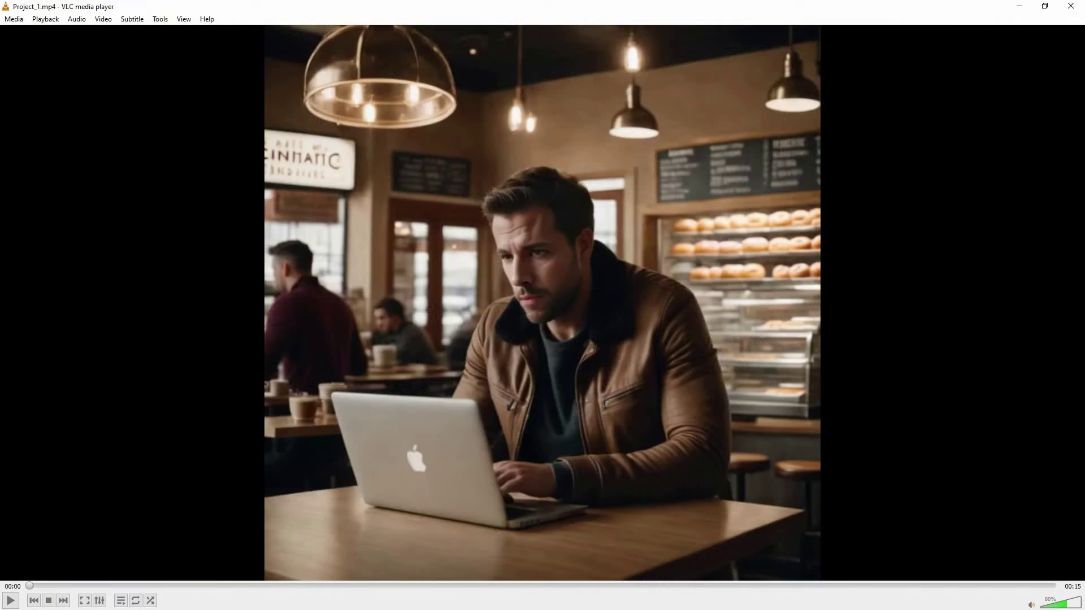
Play the 15-second Project_1.mp4 storyboard video in VLC.
left_click(12, 601)
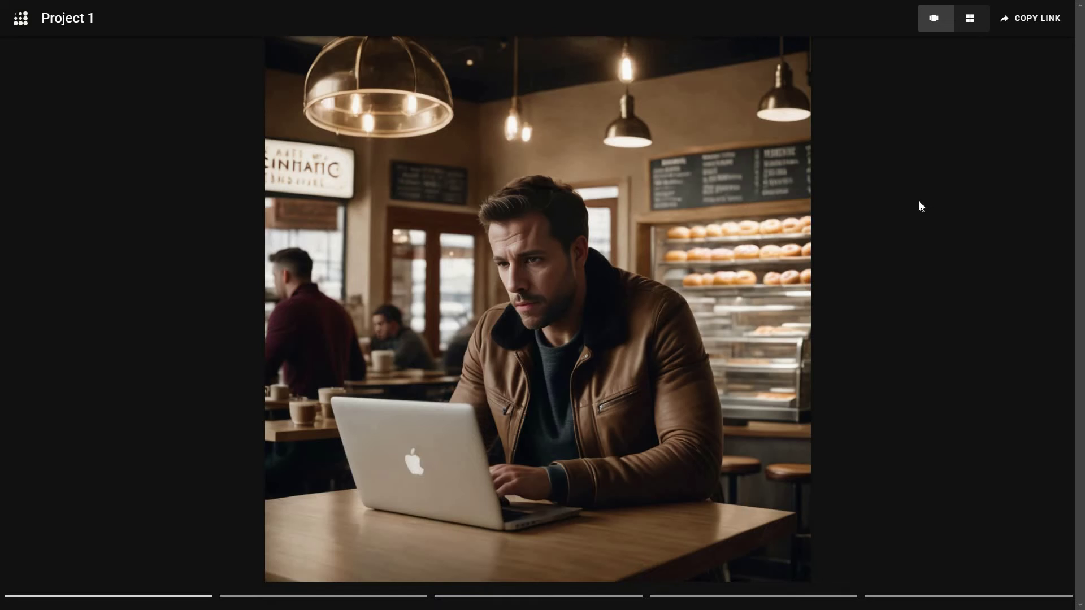
Switch the Project 1 presentation to a grid showing all its frames.
left_click(970, 18)
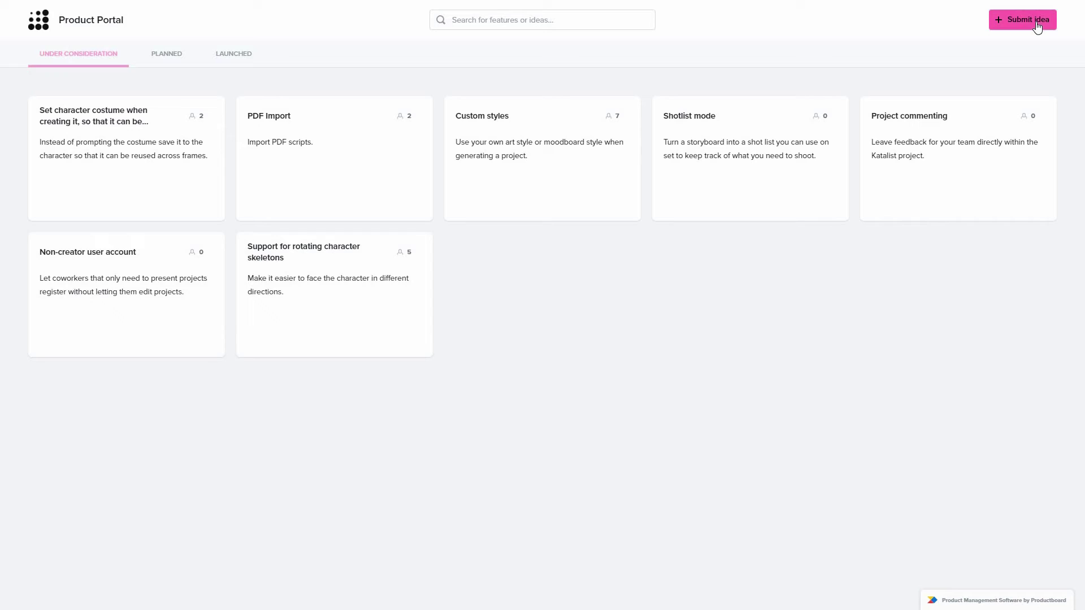
Browse the Planned roadmap items, such as Music generation, then the Launched features.
left_click(167, 53)
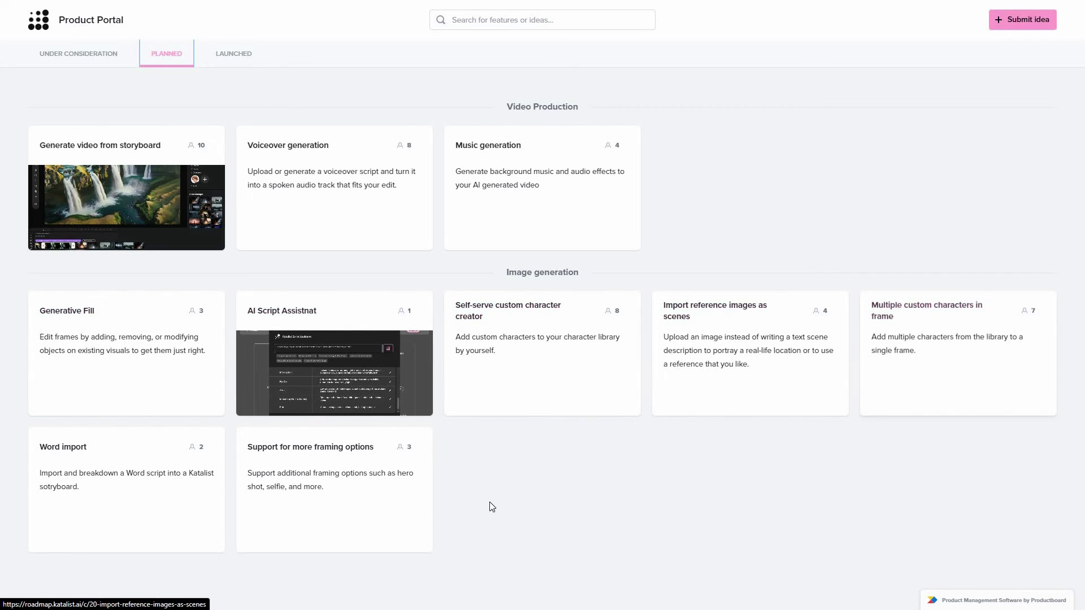
key("Tab")
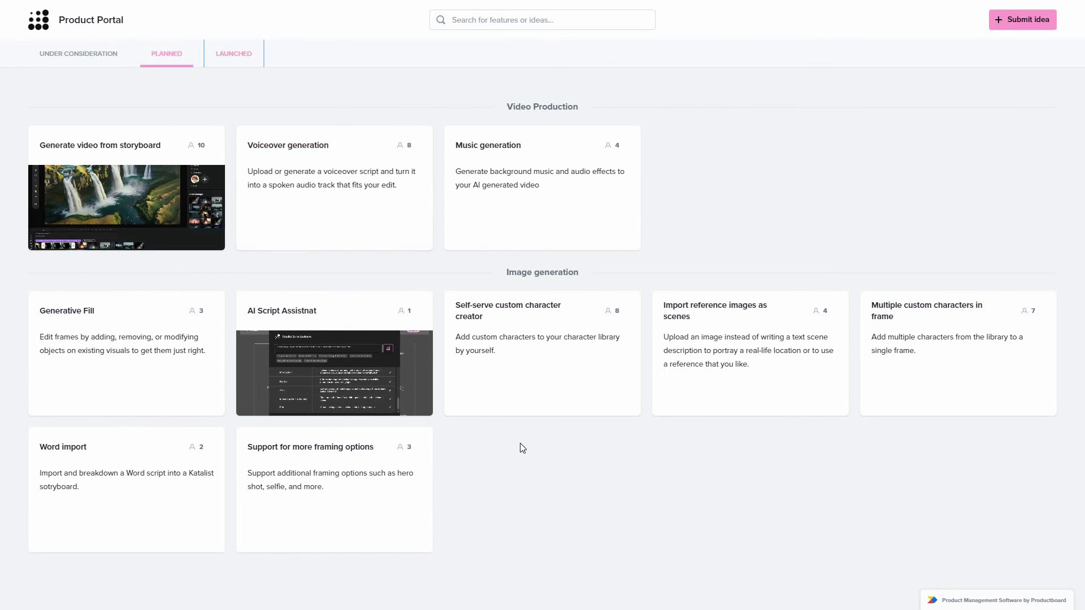
key("Return")
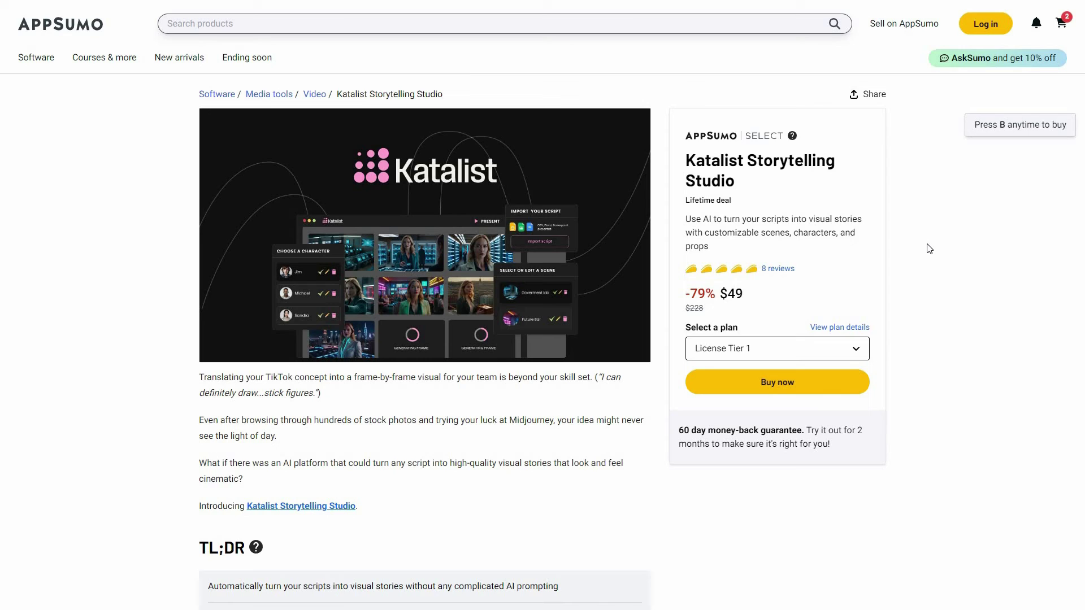
Show the Katalist Storytelling Studio deal's Plans & features with the $49, $99 and $199 tiers.
middle_click(919, 317)
scroll(436, 374, "down", 5)
left_click(301, 18)
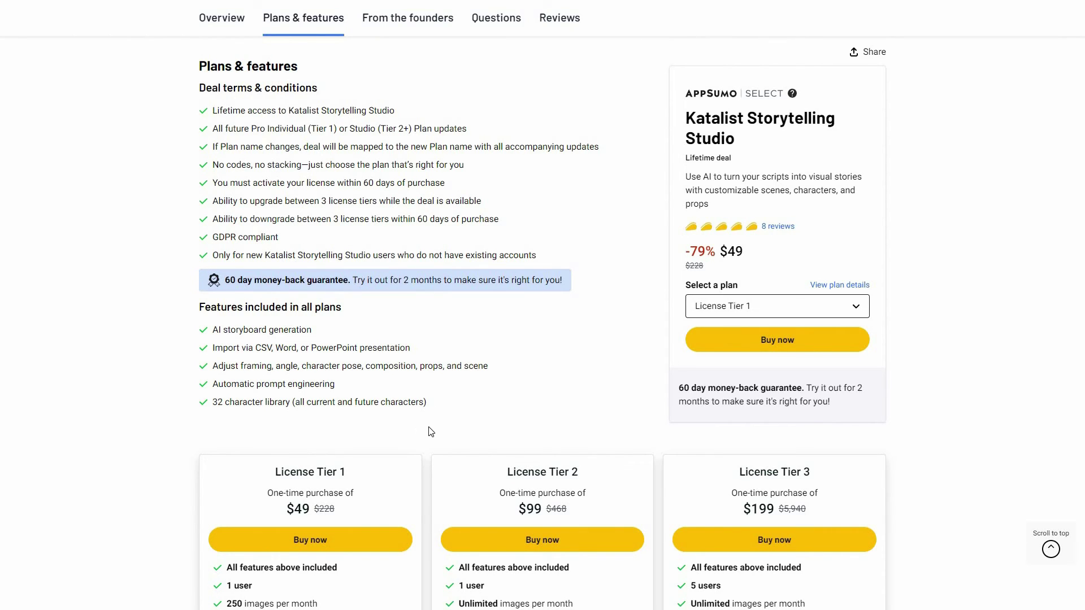
scroll(919, 435, "down", 1)
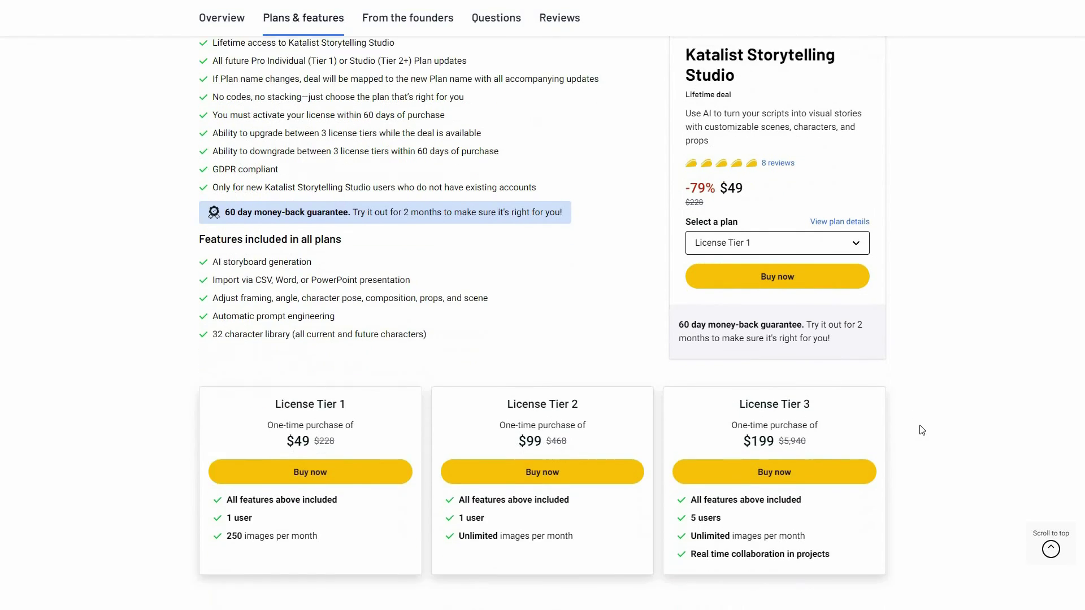
scroll(923, 431, "down", 1)
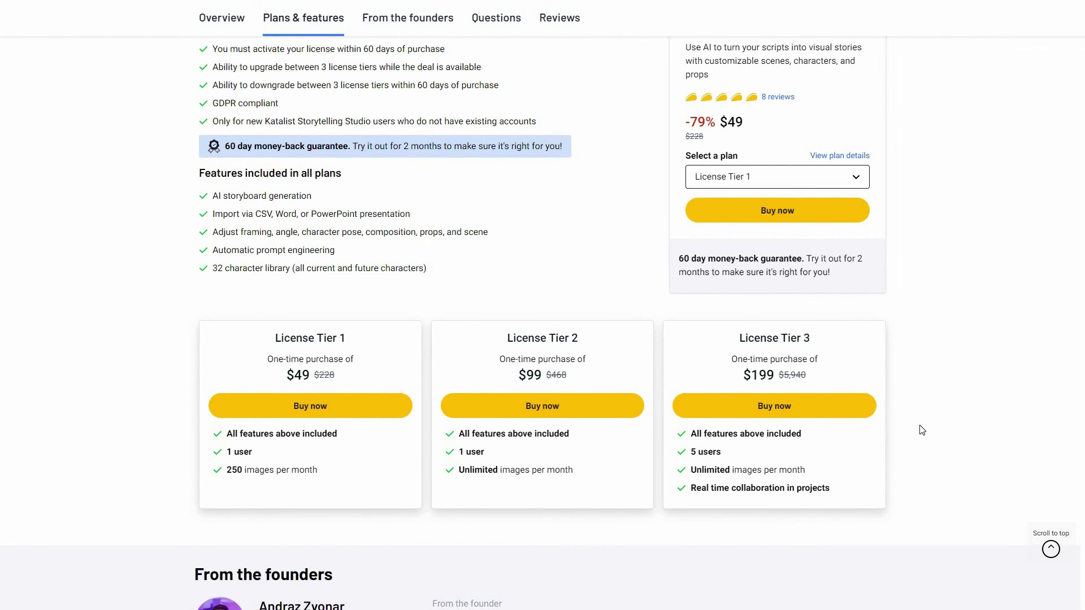